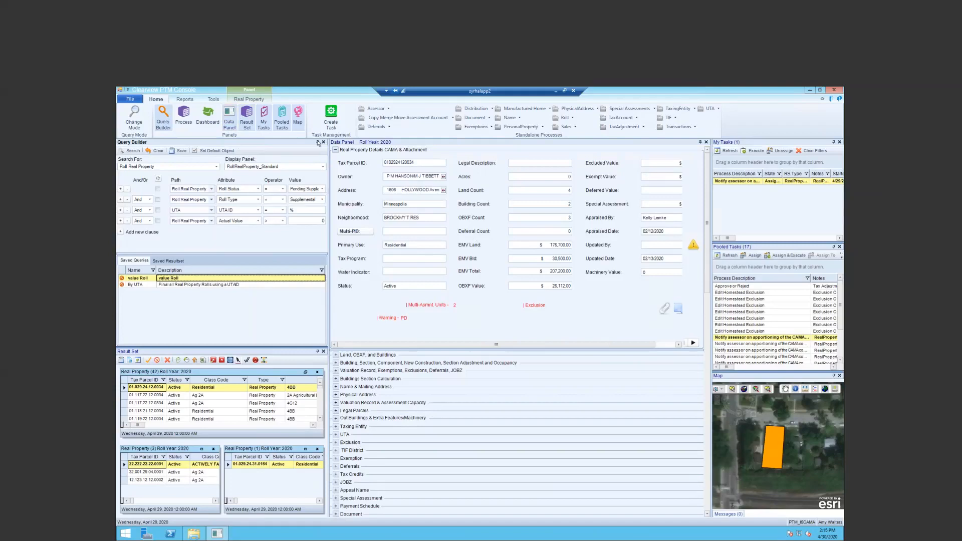
Step: Narrow the Query Builder pane and look through the Tools and Real Property commands, including the data pane list and the Document processes
mouse_move(329, 181)
mouse_down()
mouse_move(289, 180)
mouse_move(312, 180)
mouse_up()
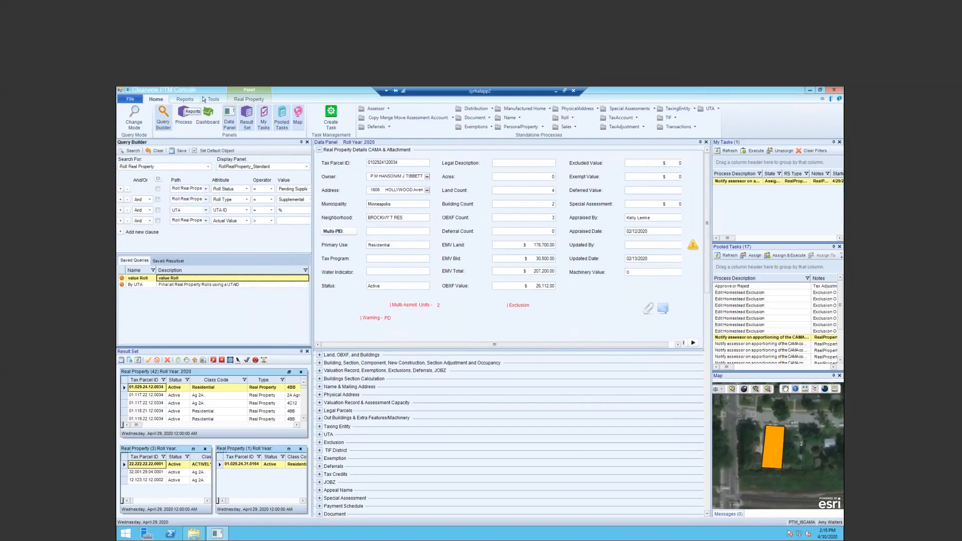
click(206, 99)
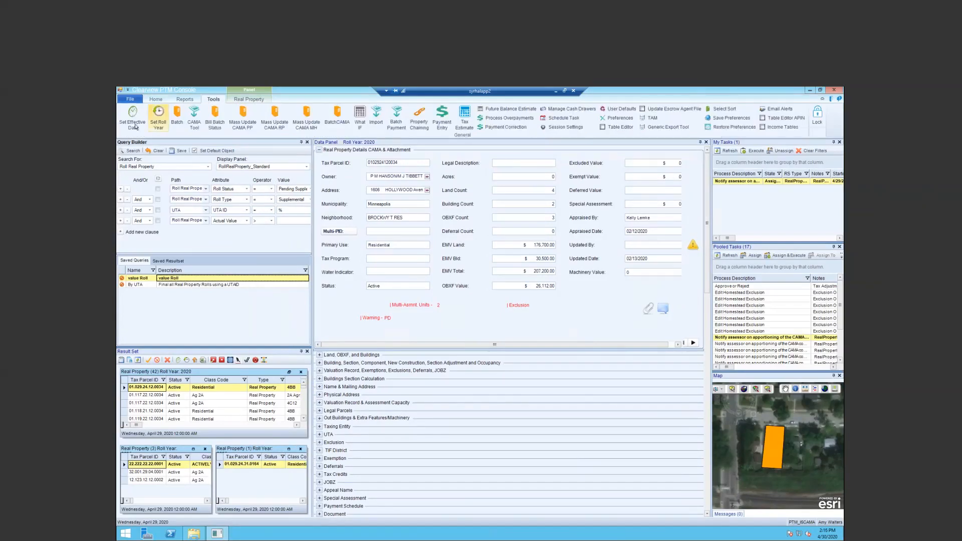
click(245, 99)
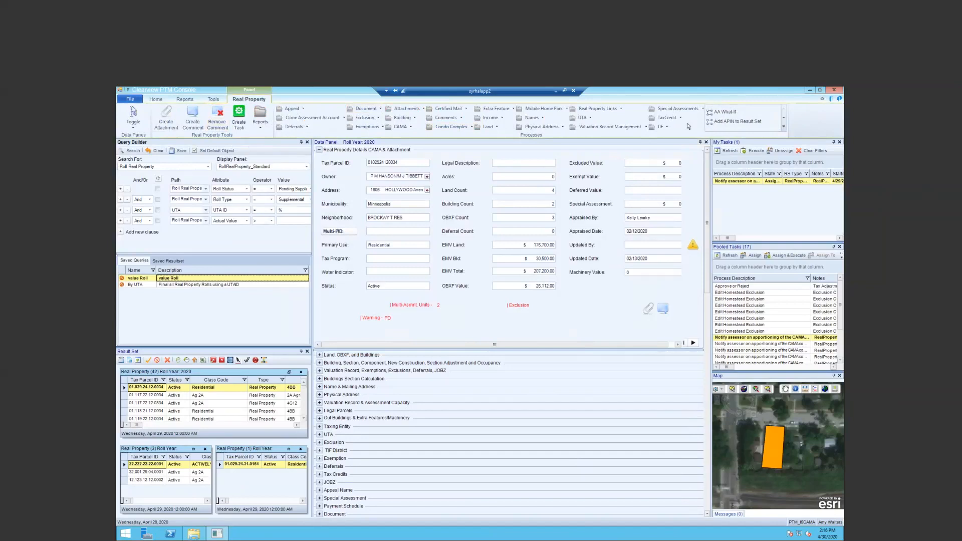
click(134, 120)
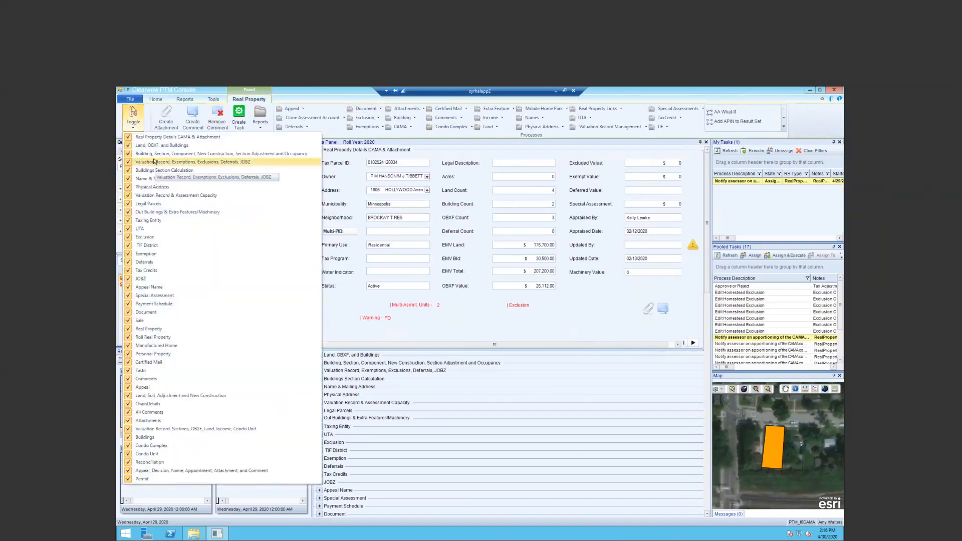
click(297, 97)
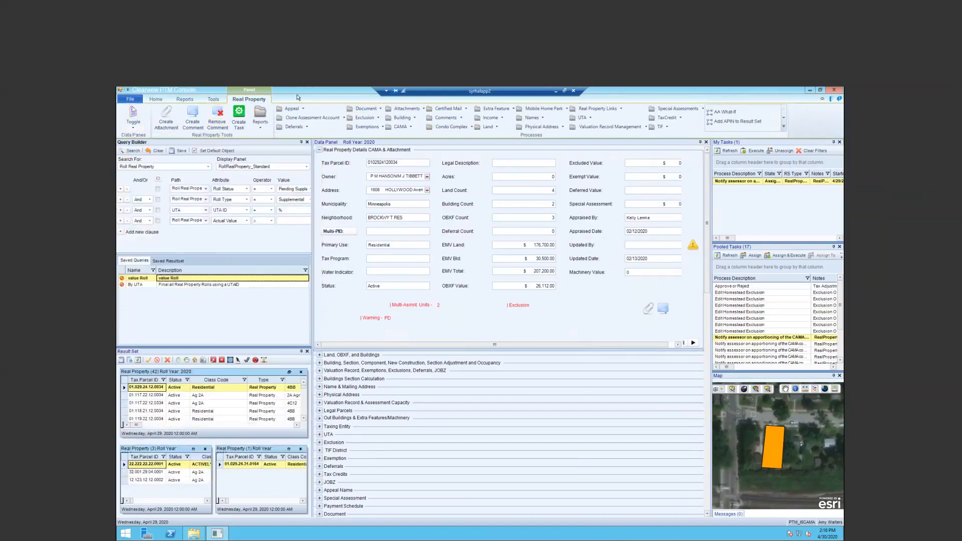
click(212, 100)
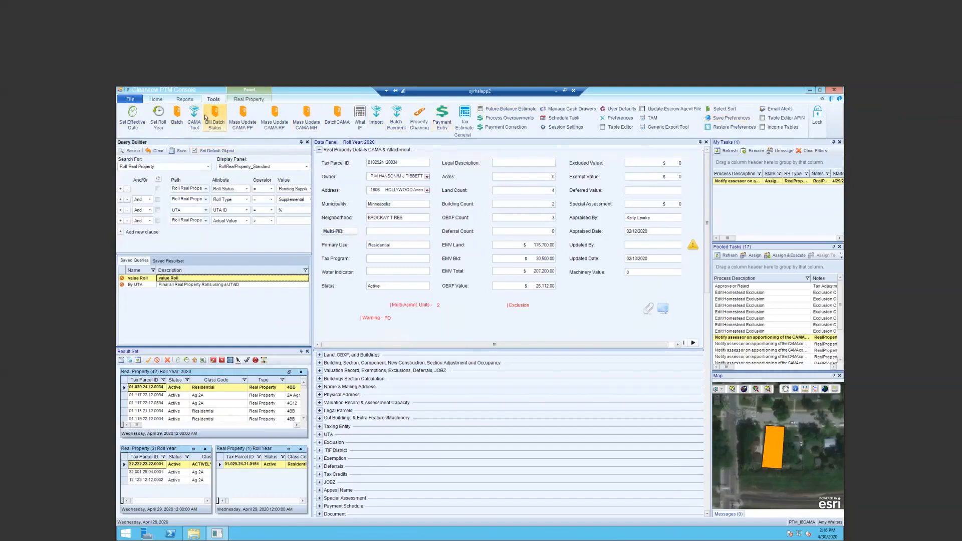
click(253, 99)
click(378, 110)
mouse_move(368, 118)
click(363, 100)
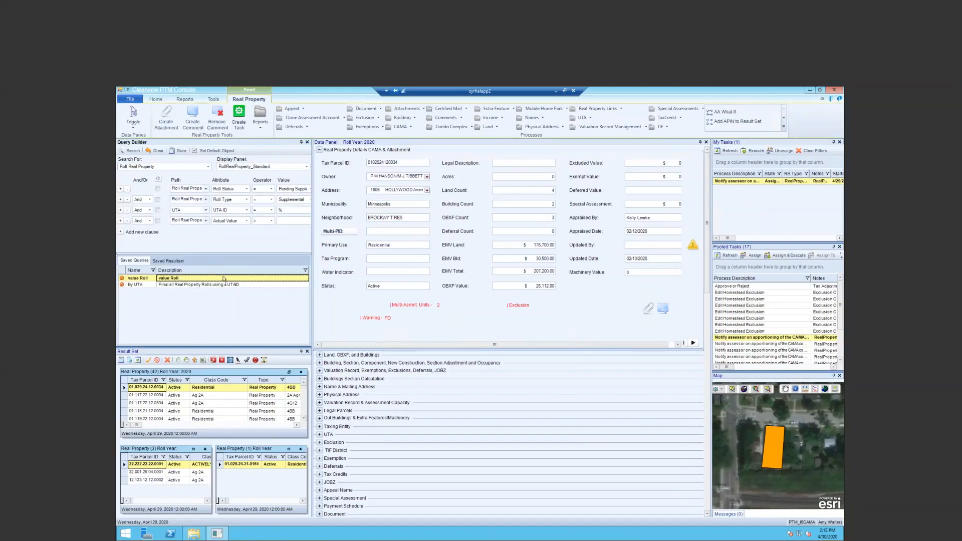
Step: Switch to simple query mode and display the ACTIVELY FARMING parcel from the three-parcel result set, enlarging its details section
click(160, 100)
click(134, 117)
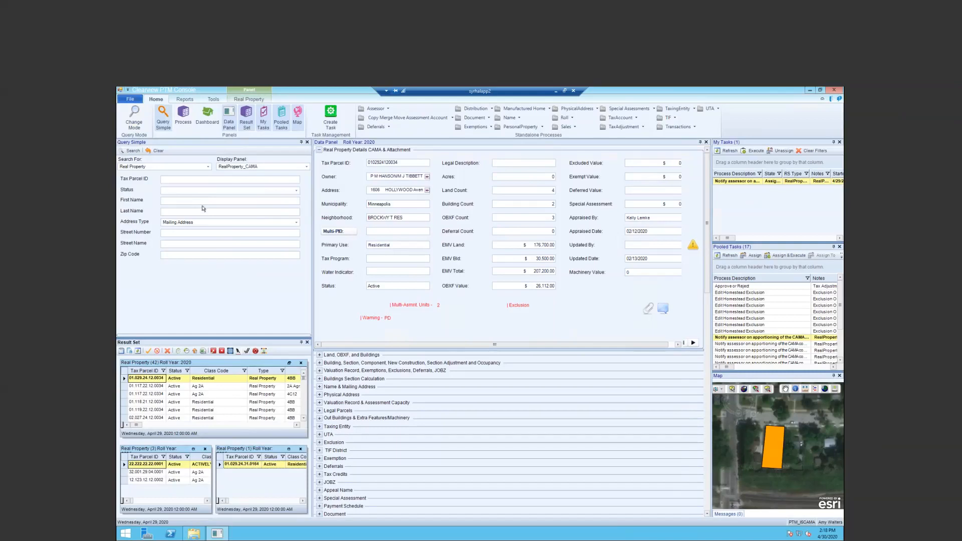
click(154, 465)
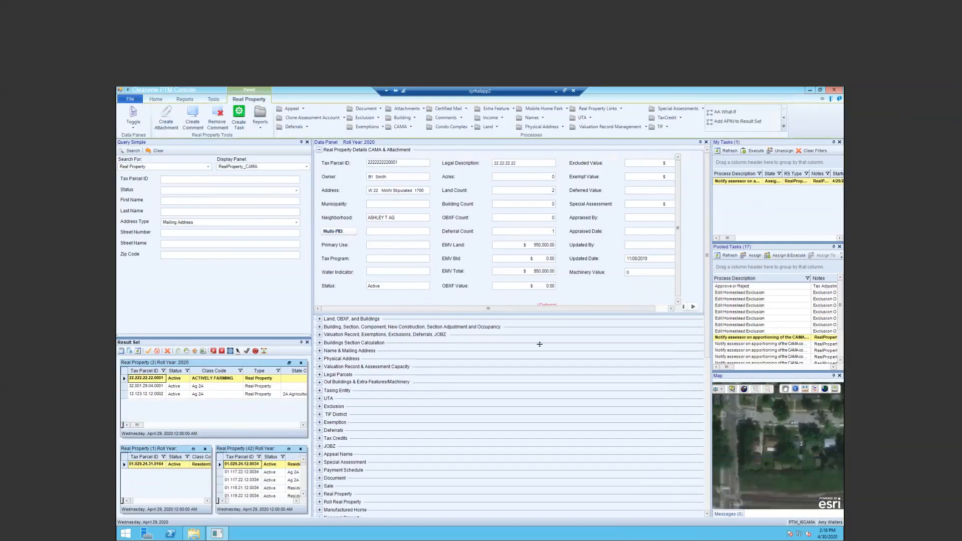
drag(540, 344, 540, 344)
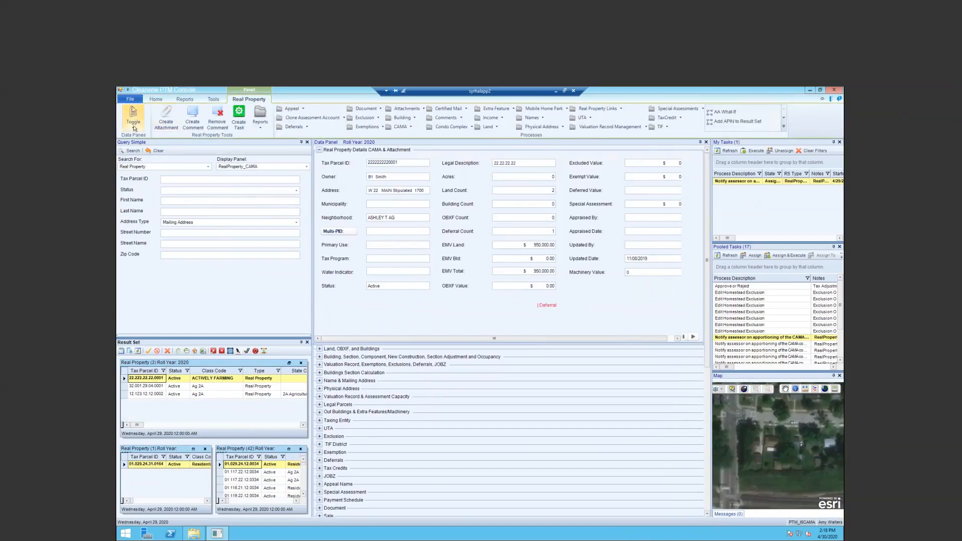
Step: Return the query mode to Query Builder and check the Search For and Display Panel choices
click(153, 99)
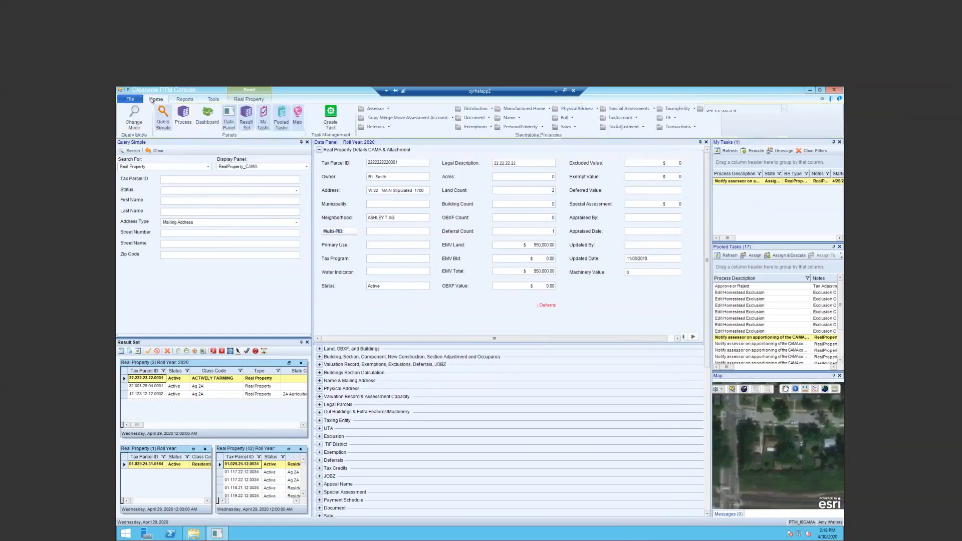
click(134, 116)
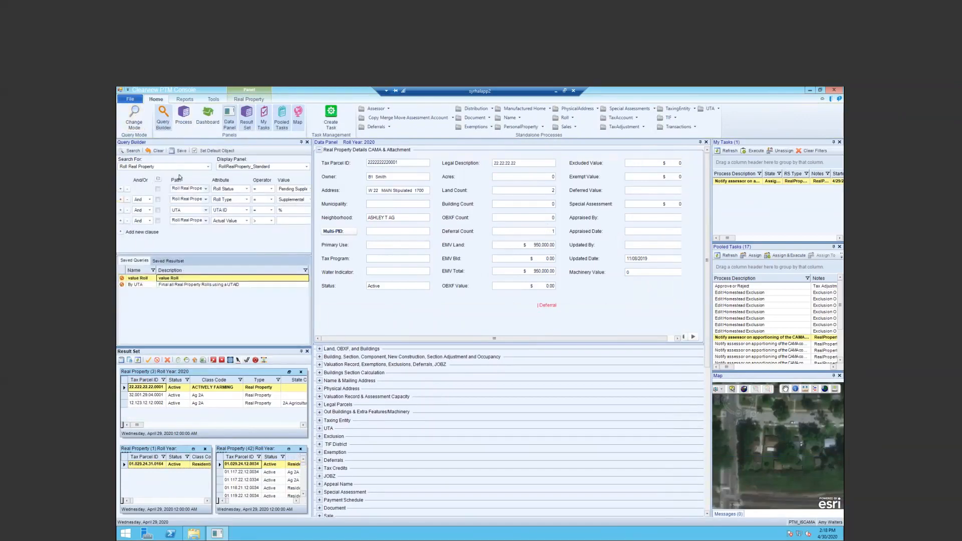
click(207, 169)
click(207, 170)
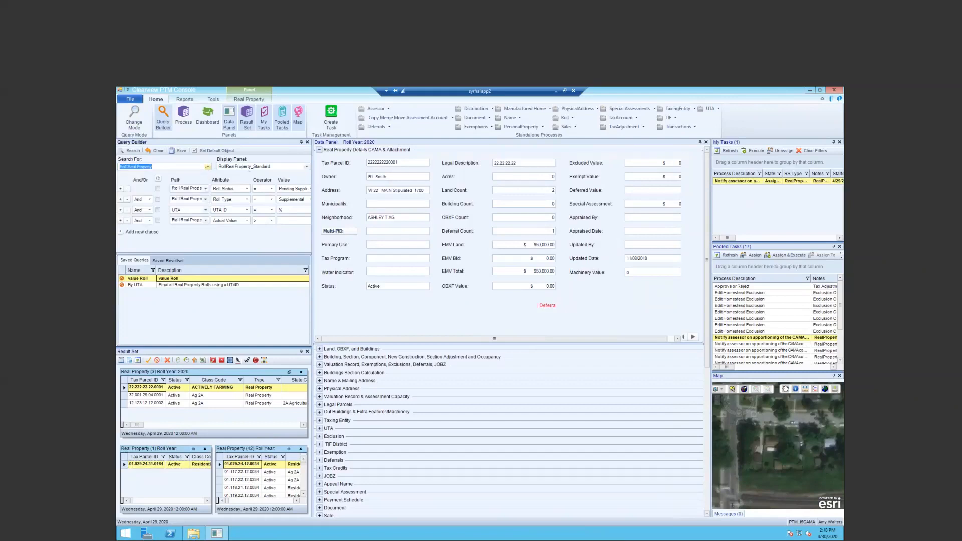
click(306, 169)
click(306, 169)
Step: Widen the Query Builder pane and give the Result Set more height, keeping all query clauses visible above the saved queries
drag(315, 190, 362, 191)
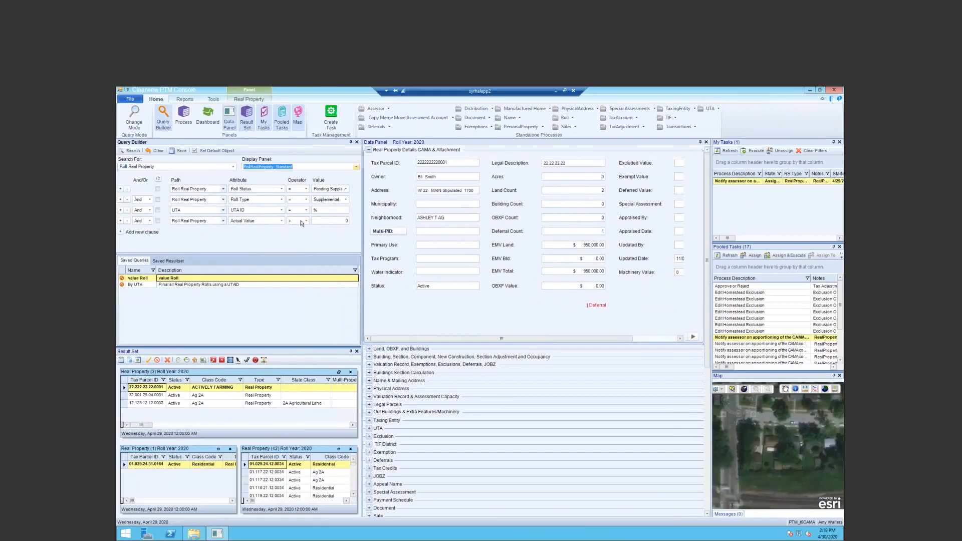
click(165, 261)
click(140, 261)
drag(204, 346, 204, 319)
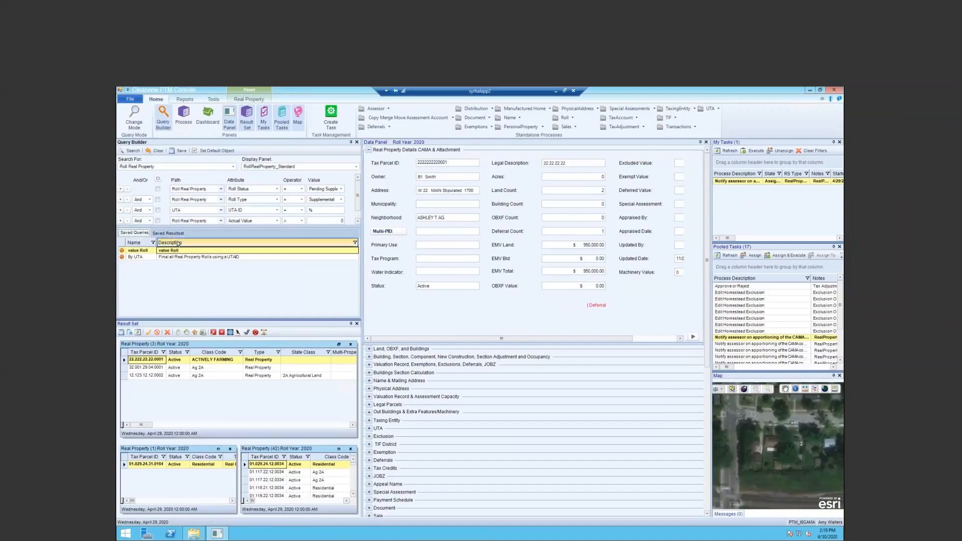
drag(220, 228, 220, 261)
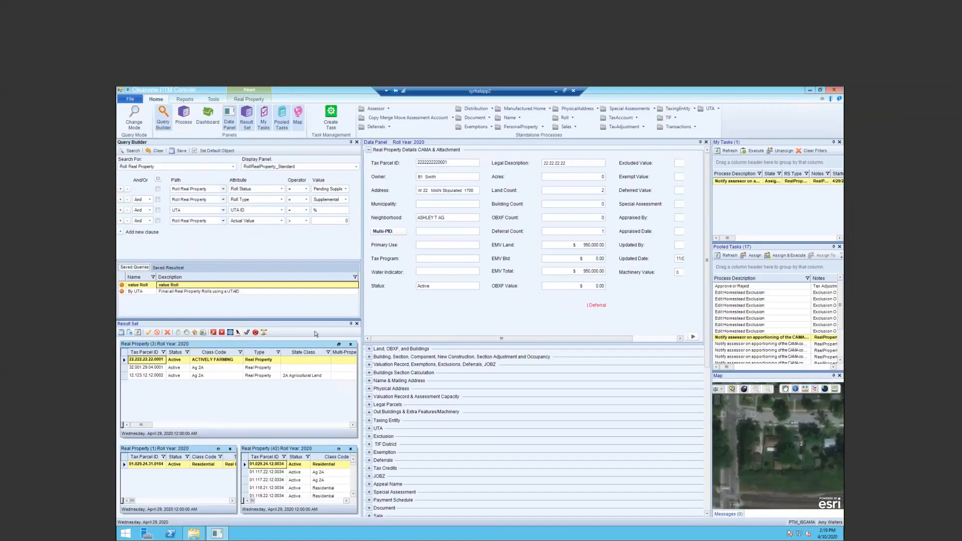
Step: Look over the available reports and narrow the Query Builder pane to make room for the parcel details
click(186, 100)
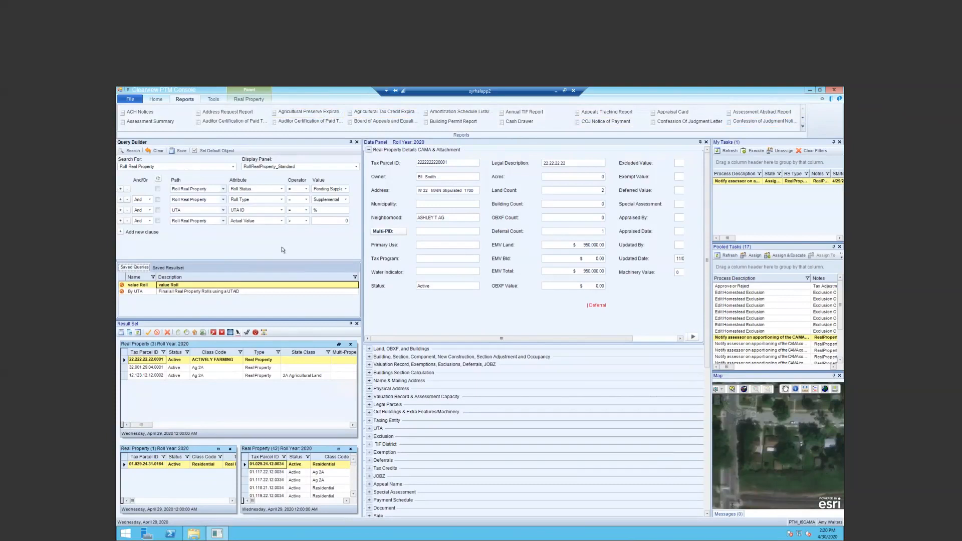
drag(357, 236, 335, 237)
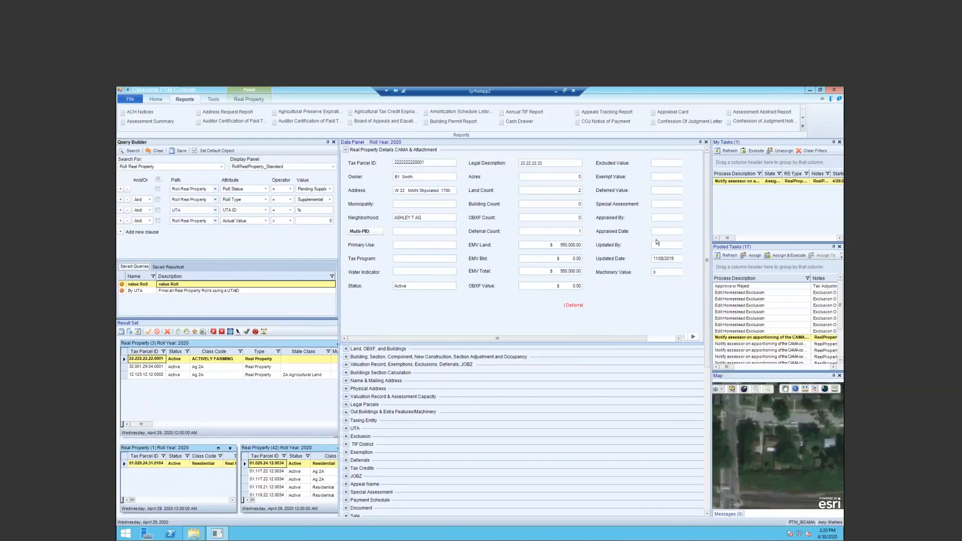
drag(625, 339, 657, 340)
drag(597, 345, 498, 282)
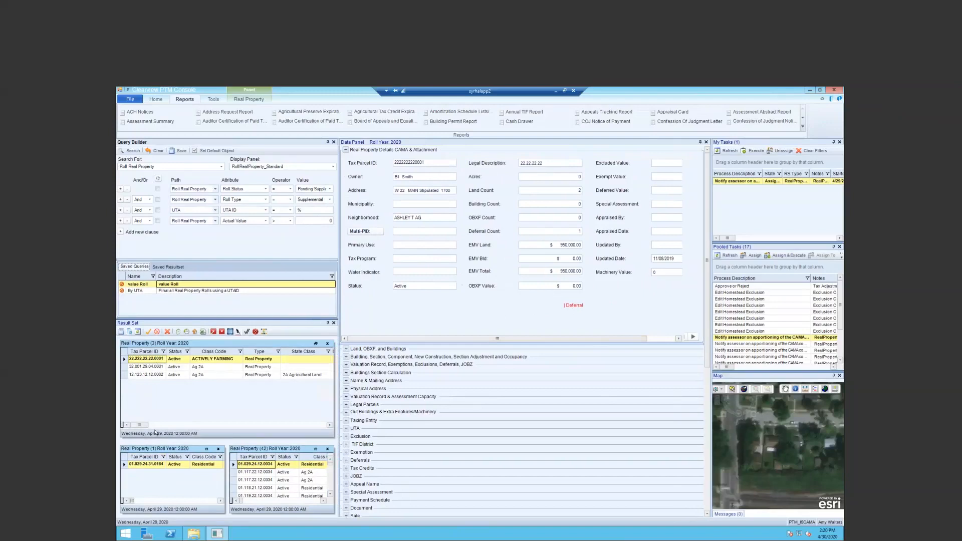
Step: Display the residential parcel from the single-parcel result set and enlarge its details section
click(149, 465)
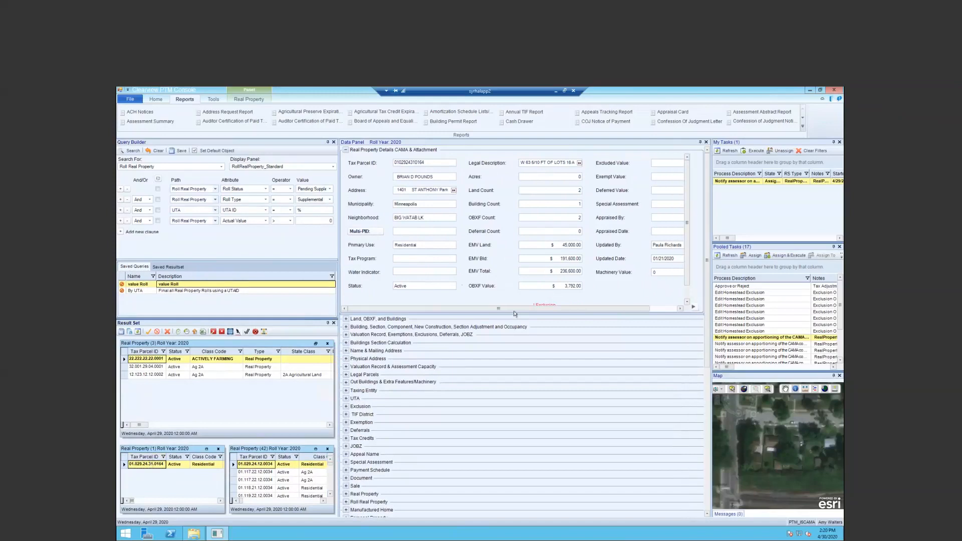
drag(659, 314, 653, 349)
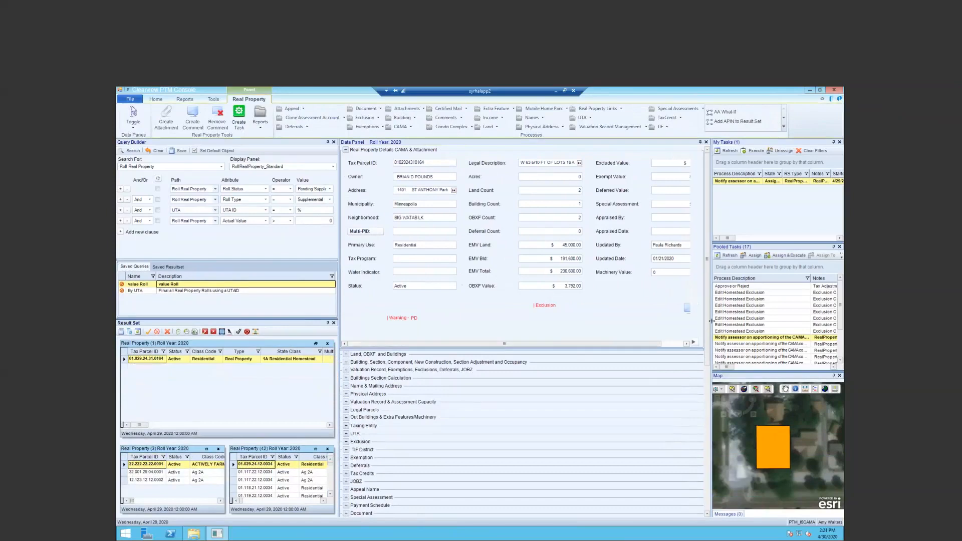
drag(747, 318, 745, 317)
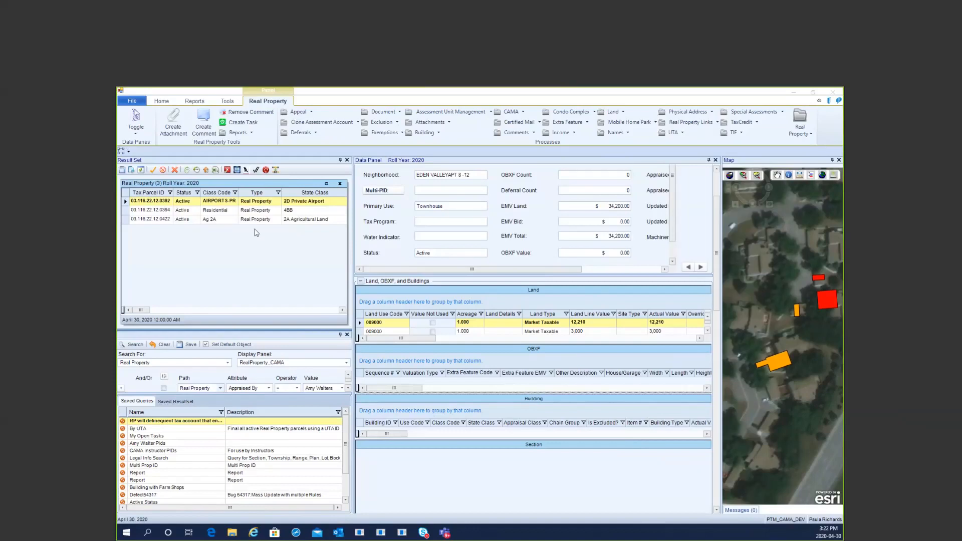
Step: Open the CAMA Tool for the three-parcel result set and maximize its window
click(227, 102)
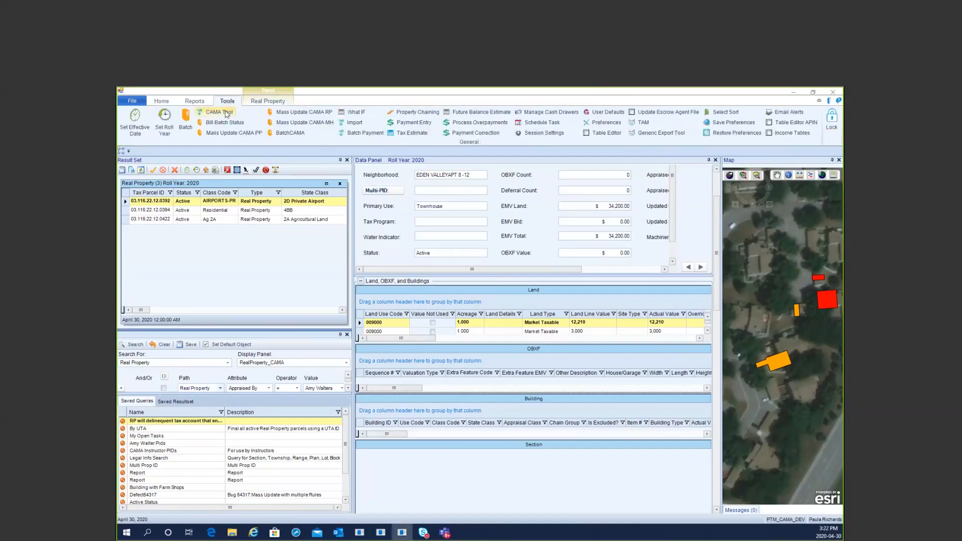
click(225, 113)
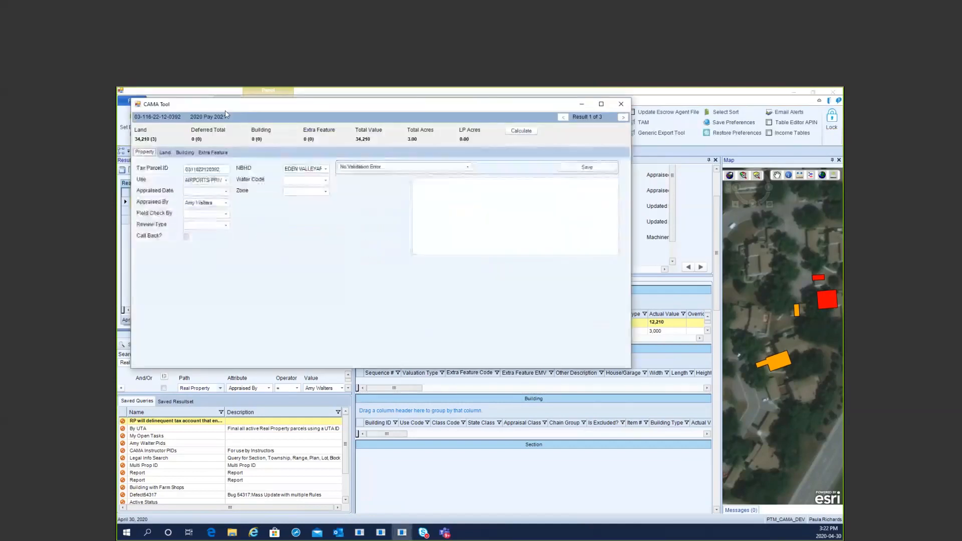
double_click(366, 108)
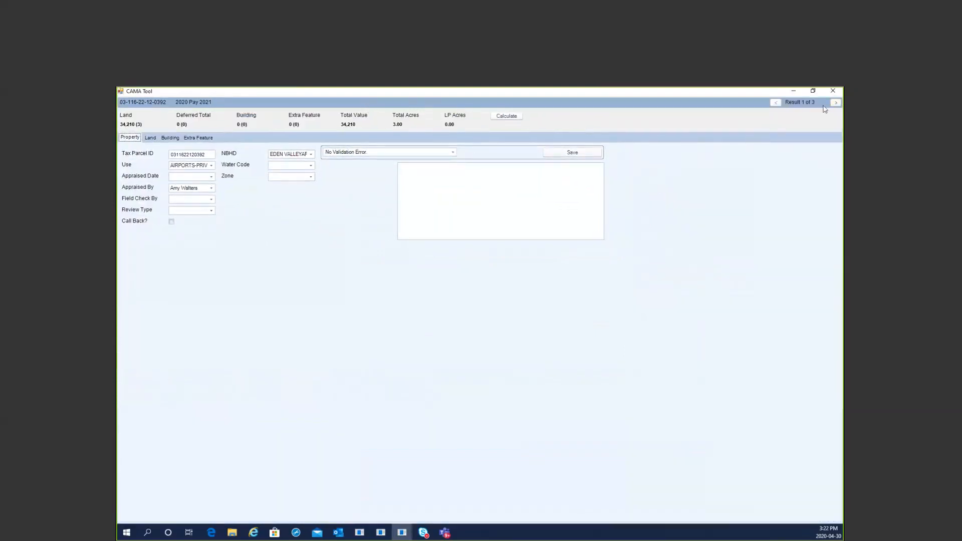
Step: Review the first parcel's land, building, extra feature and property information in the CAMA Tool
click(150, 138)
click(170, 138)
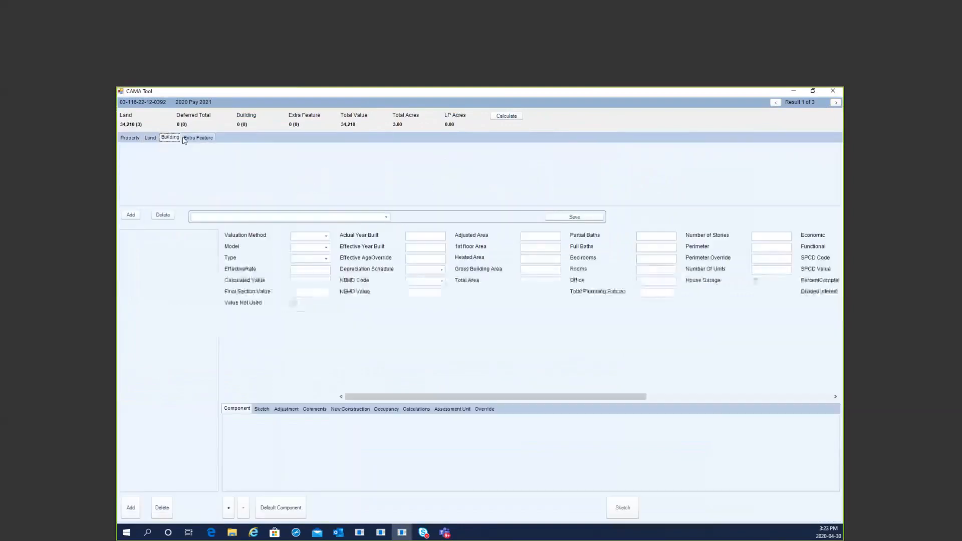
click(185, 140)
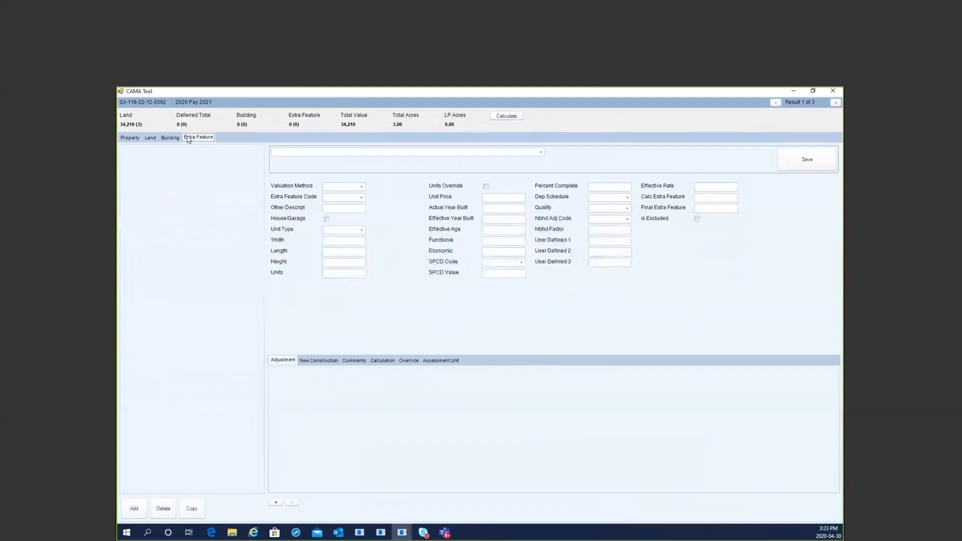
click(152, 139)
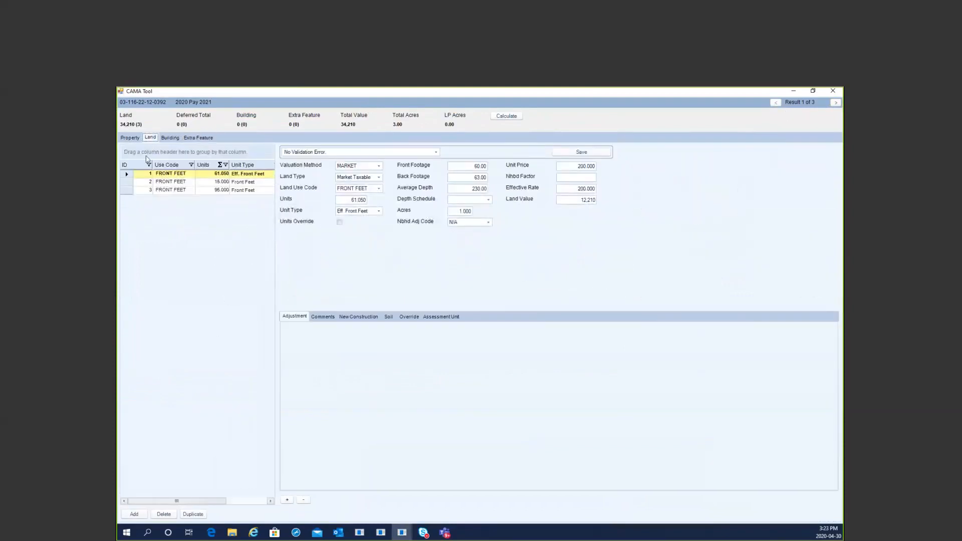
click(130, 139)
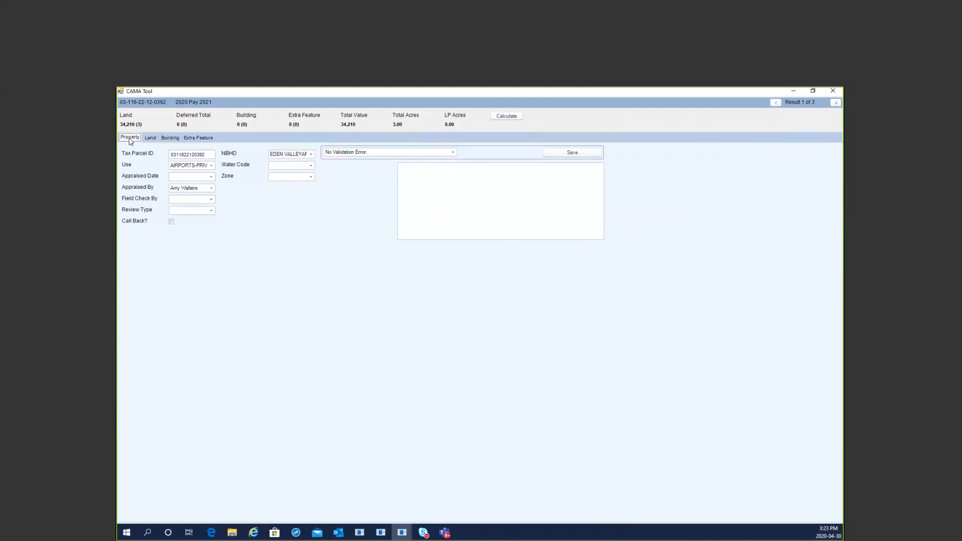
click(151, 139)
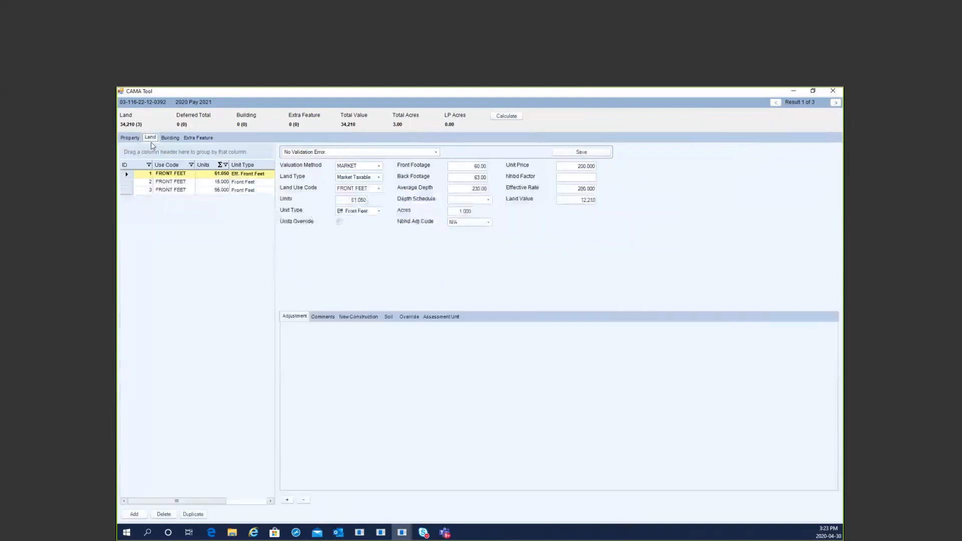
Step: Add a building named Hanger to the parcel
click(170, 138)
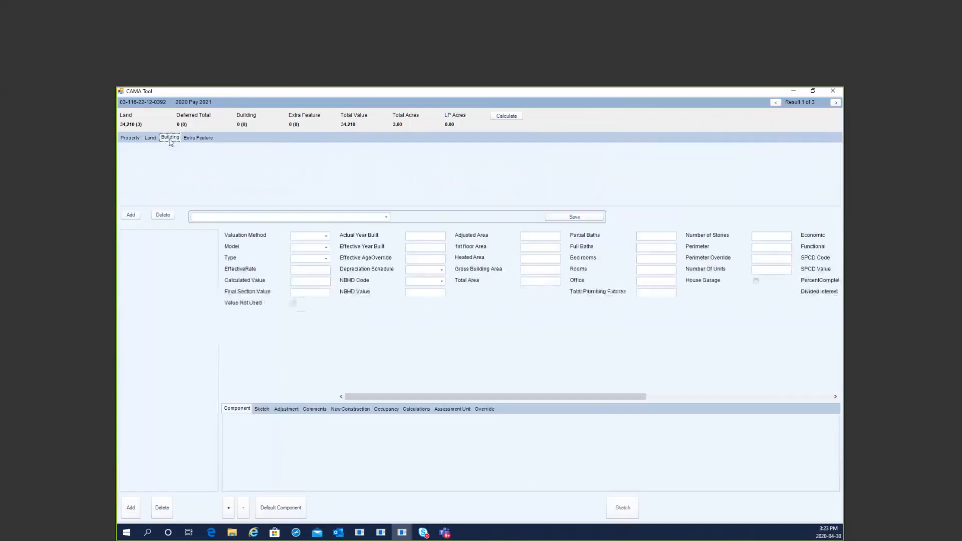
click(131, 214)
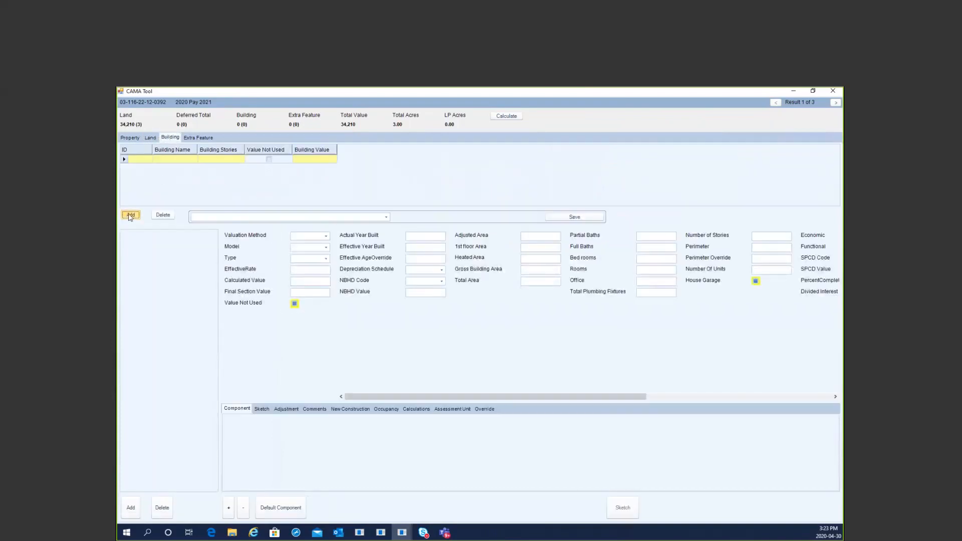
click(184, 159)
text(Hnager)
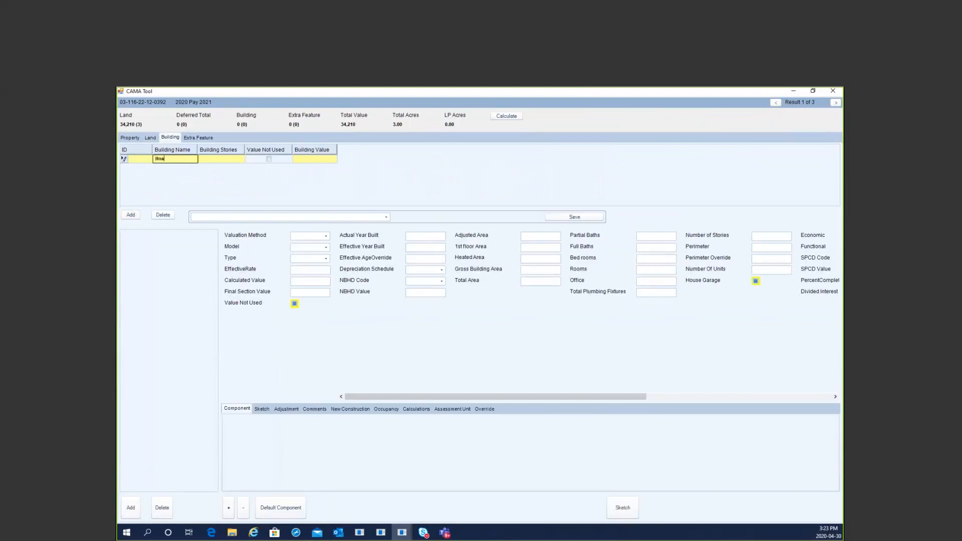
key(BackSpace)
key(BackSpace)
key(BackSpace)
key(BackSpace)
key(BackSpace)
text(anger)
Step: Add a section to the Hanger building with valuation method M&S Commercial, model M&S Com 1 and type COMMERCIAL
click(130, 507)
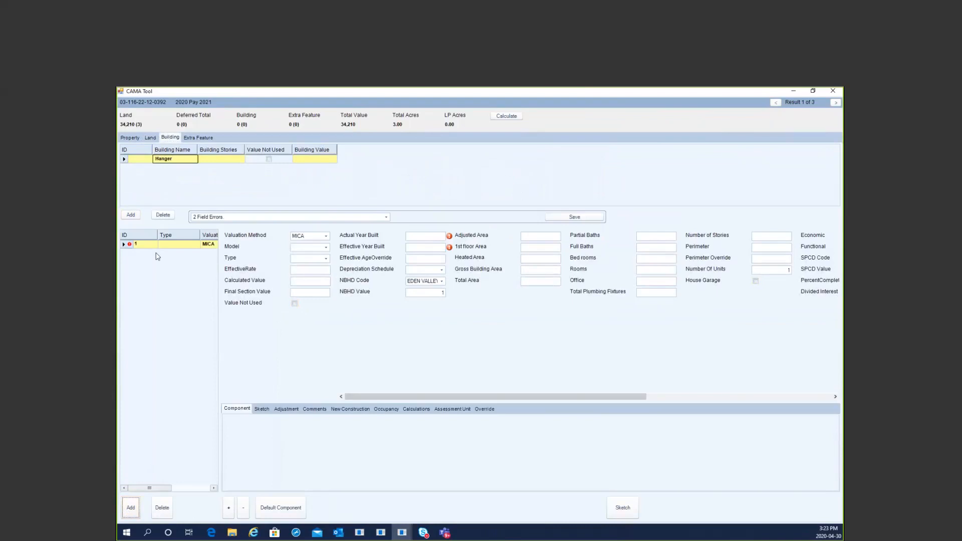
click(326, 236)
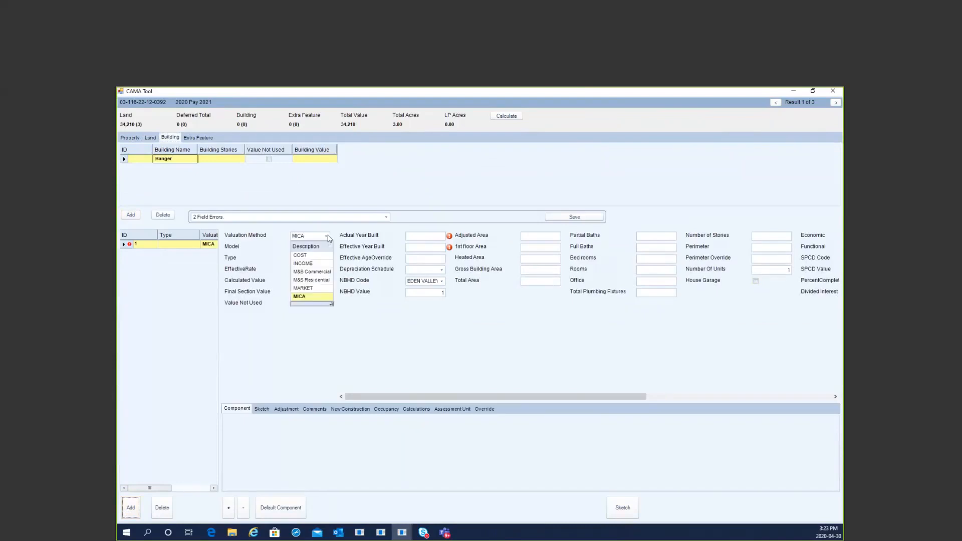
click(326, 273)
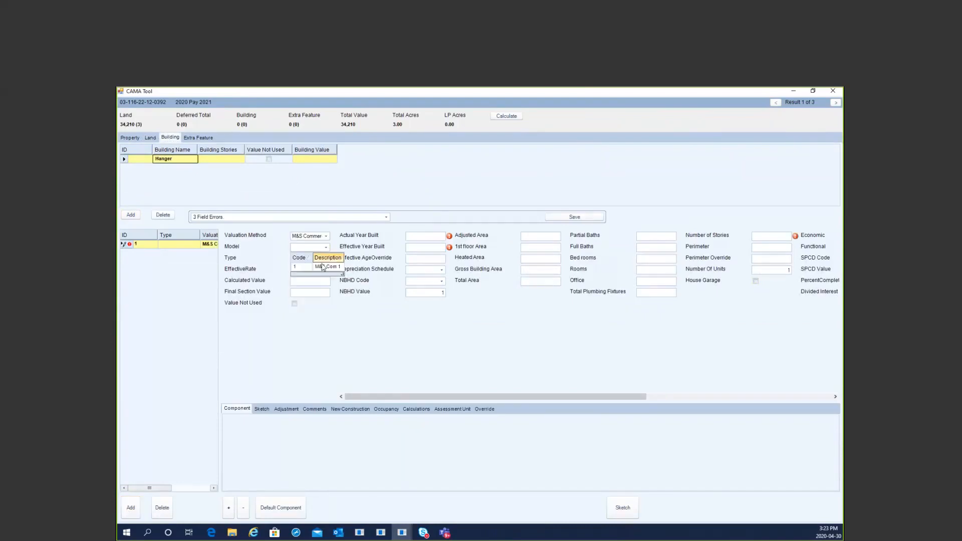
click(326, 260)
click(315, 269)
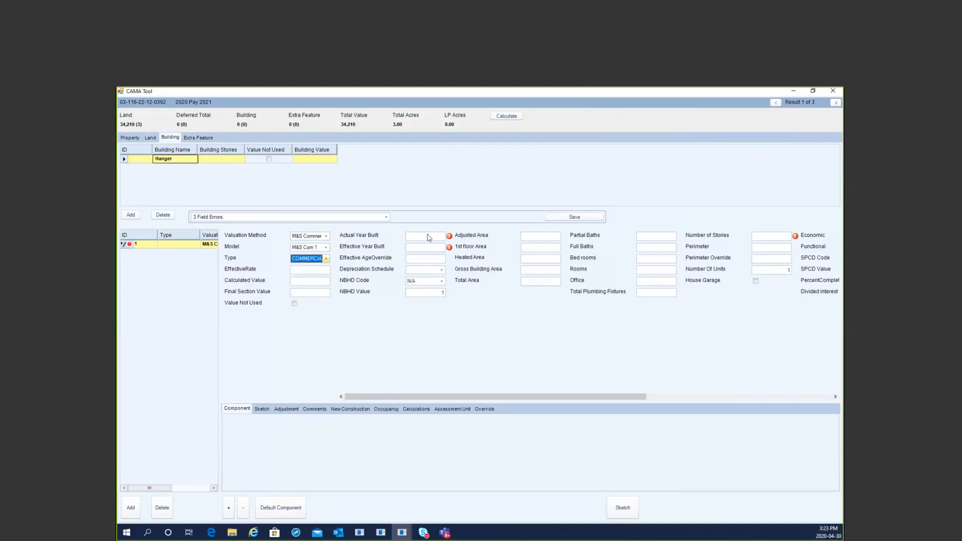
Step: Set the section's effective year built to 2010
click(427, 247)
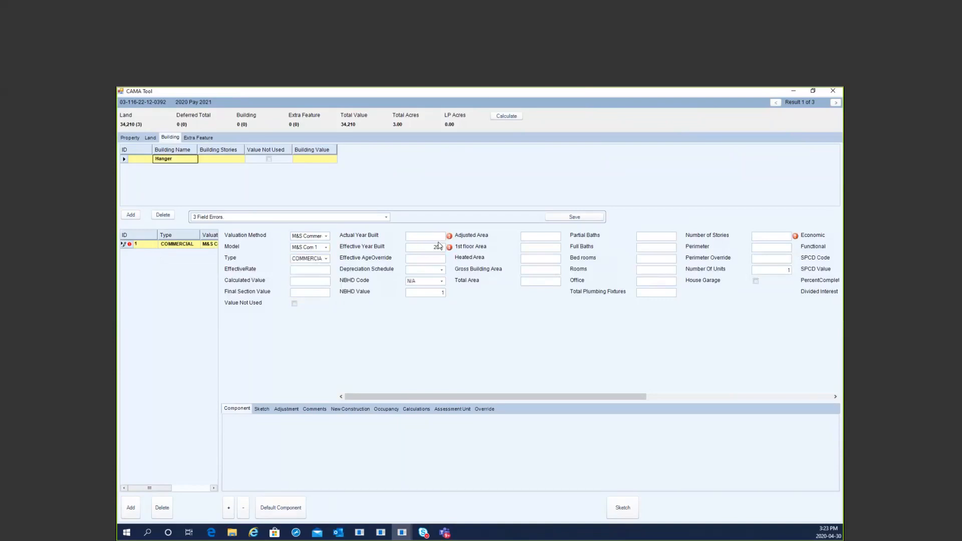
text(2010)
key(Tab)
Step: Open a new sketch for the section and draw a closed rectangle 100 ft wide by 60 ft deep
click(262, 409)
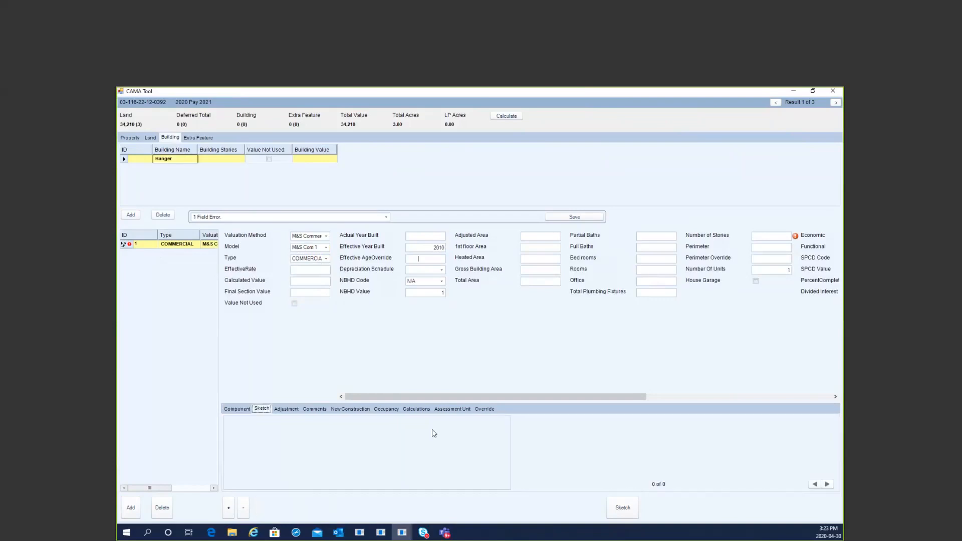
click(628, 510)
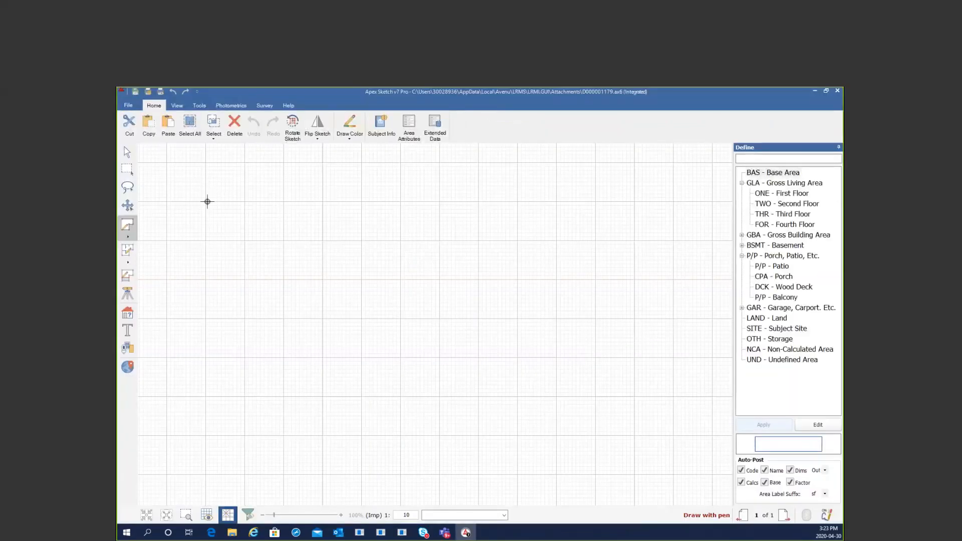
click(207, 202)
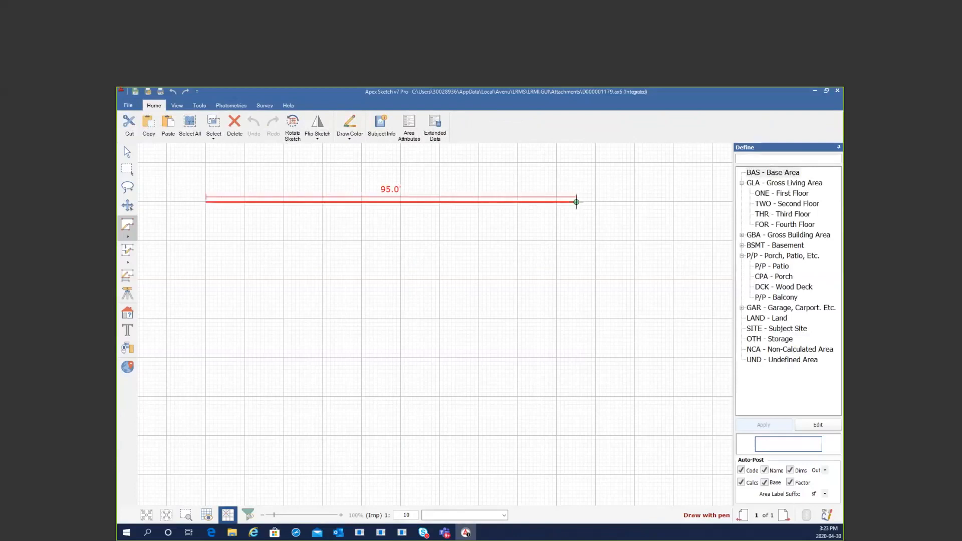
click(596, 202)
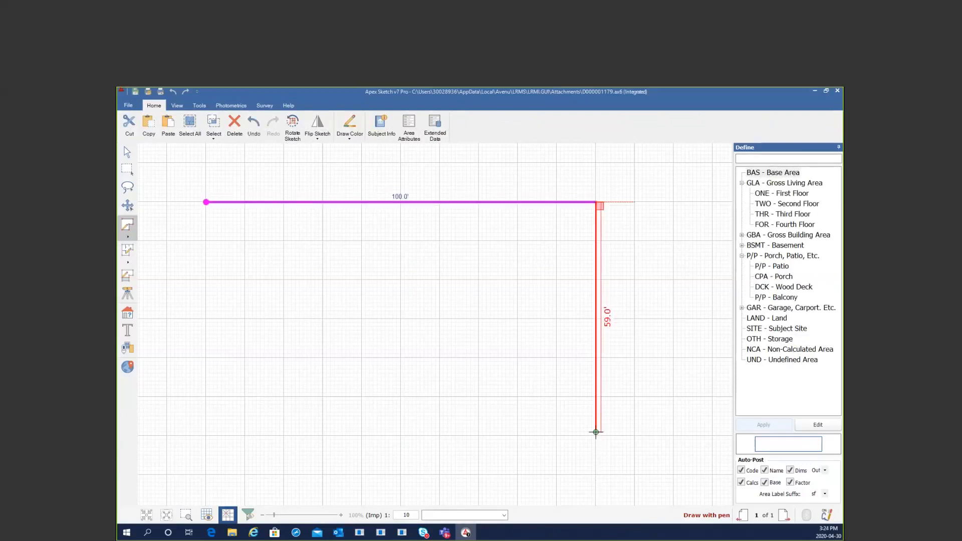
click(596, 436)
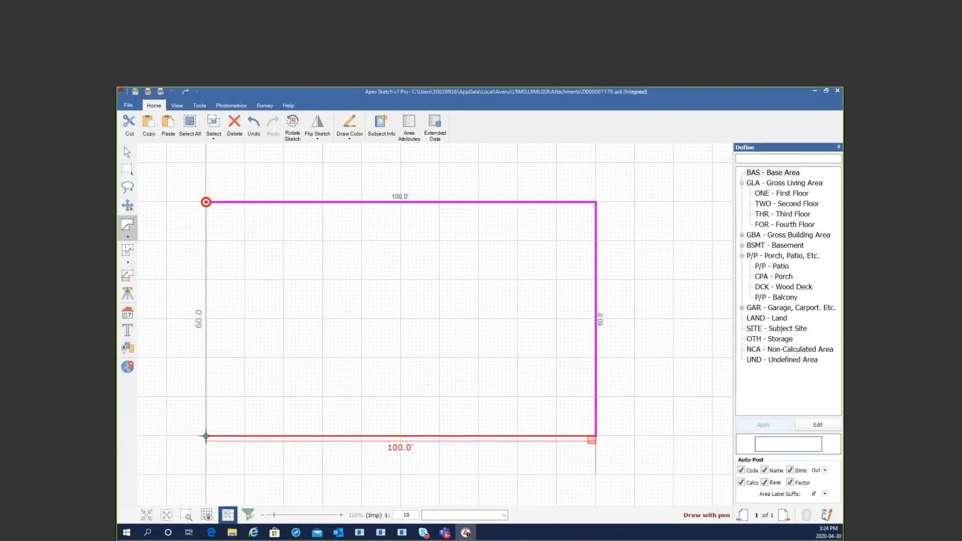
click(206, 436)
click(206, 202)
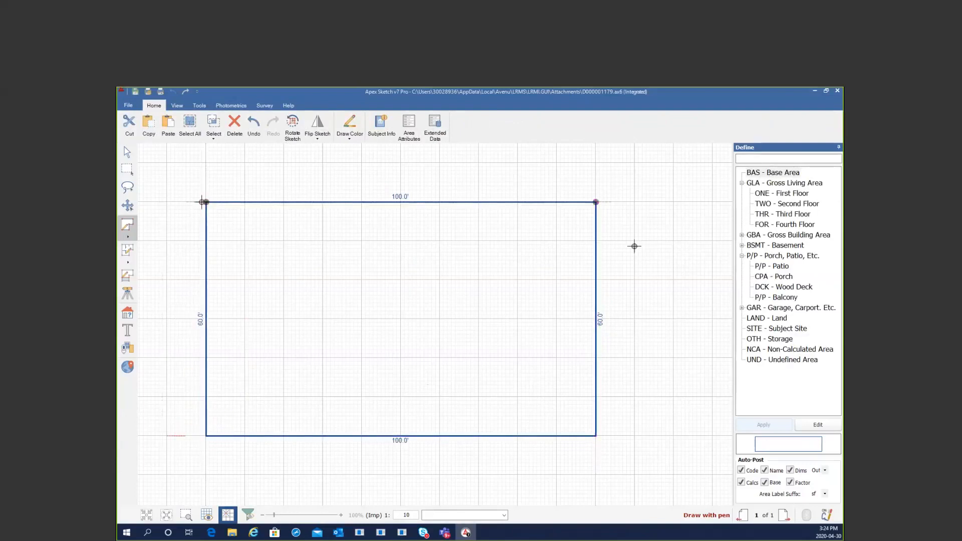
Step: Define the rectangle as BAS - Base Area, then close the sketch and save its changes
double_click(783, 173)
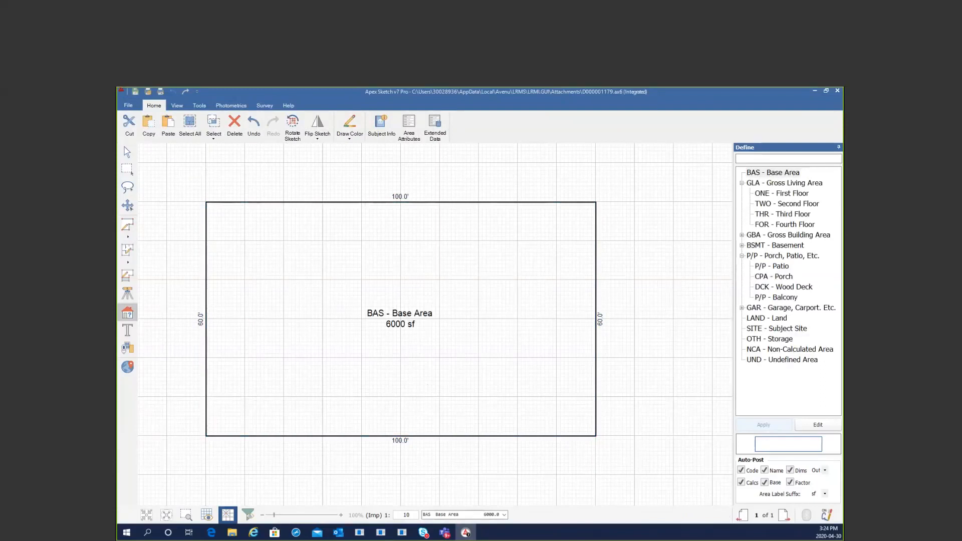
click(127, 104)
click(233, 262)
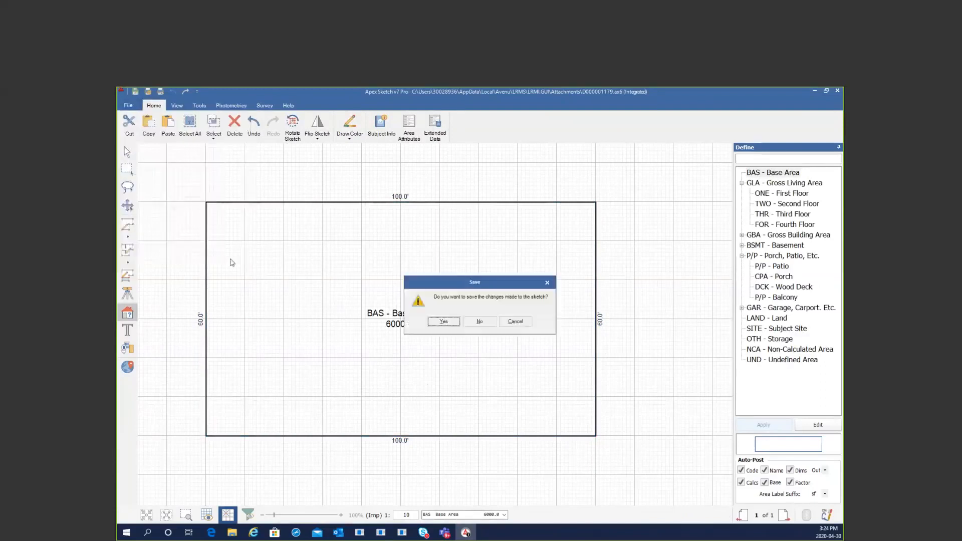
click(451, 321)
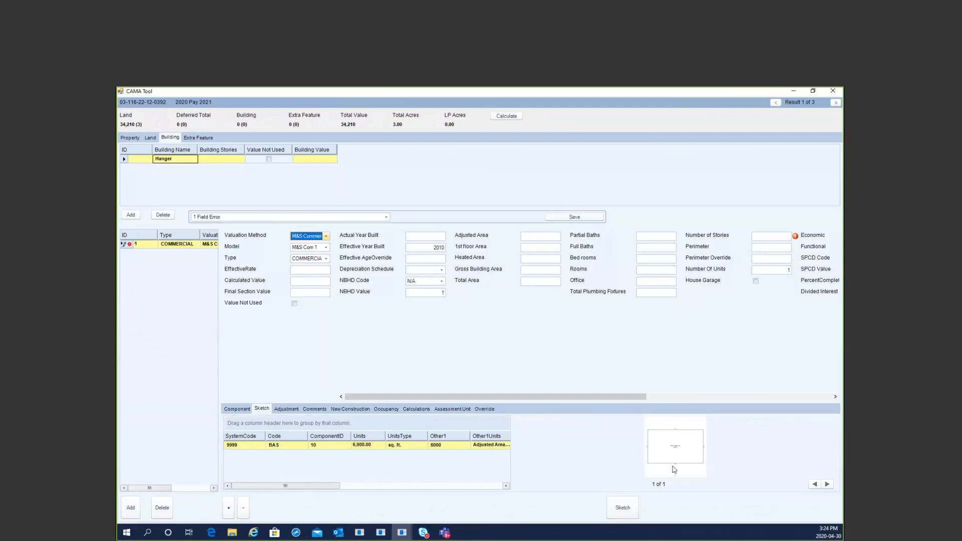
Step: Examine the sketch's area entry and the section's area fields, enlarge the sketch preview, and view the full-size image
click(246, 448)
click(550, 236)
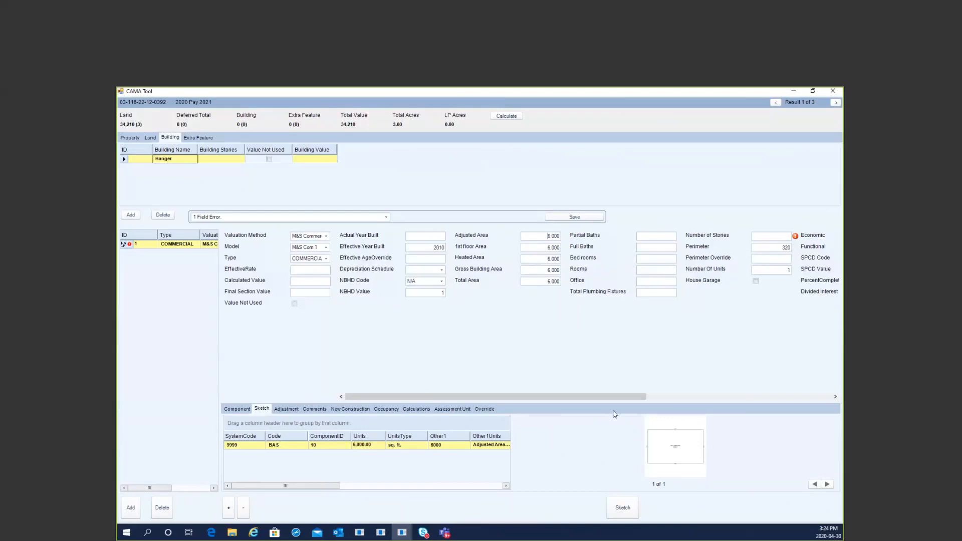
drag(602, 402, 591, 332)
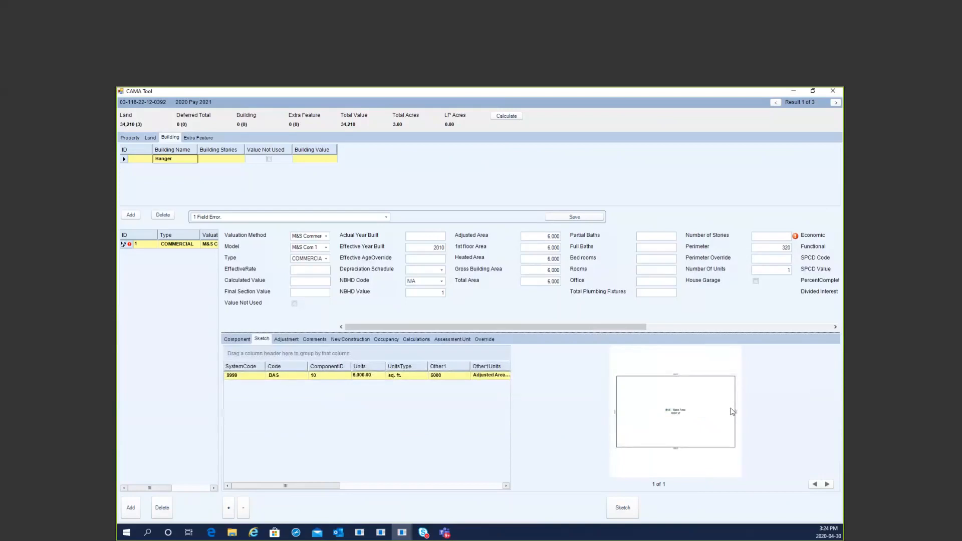
double_click(692, 418)
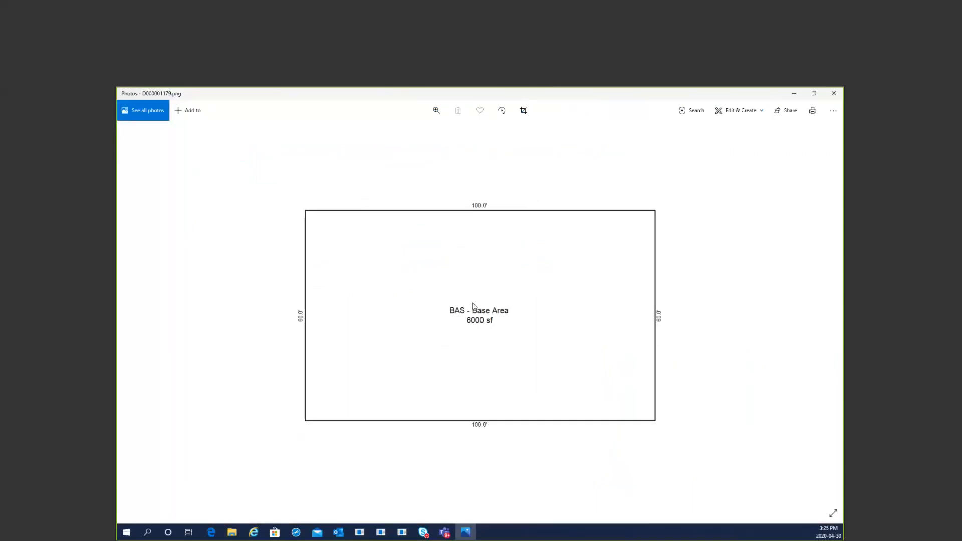
click(834, 94)
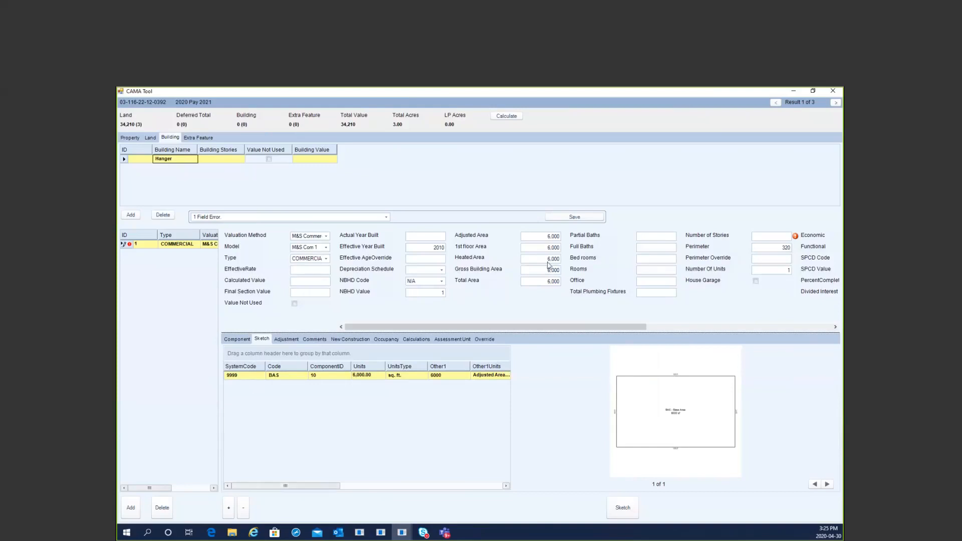
Step: Add a component to the section with both system code and code set to Base Cost
click(240, 341)
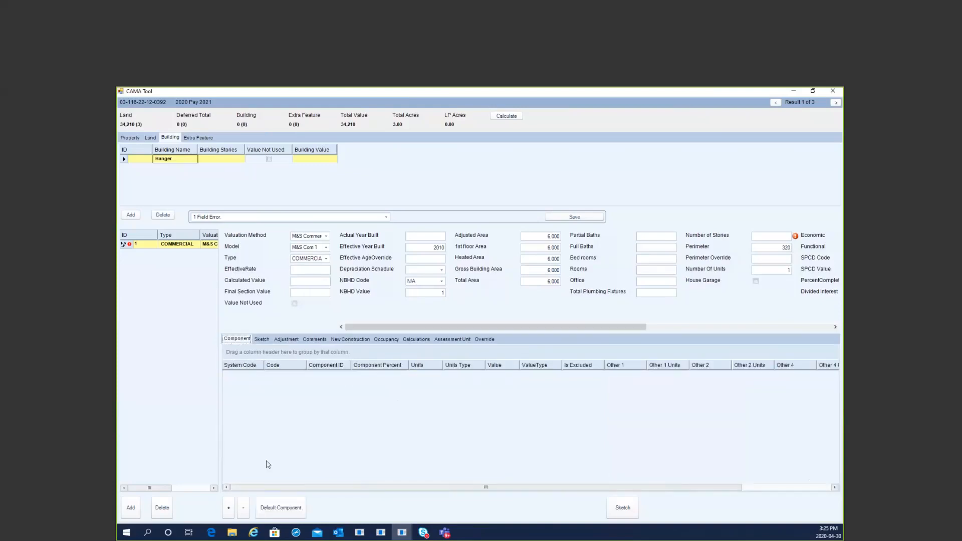
click(229, 509)
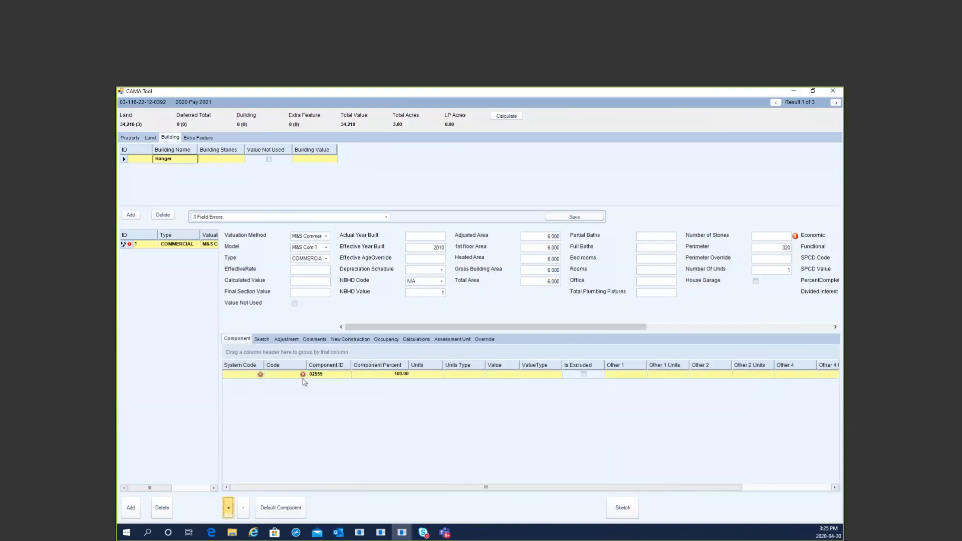
click(260, 375)
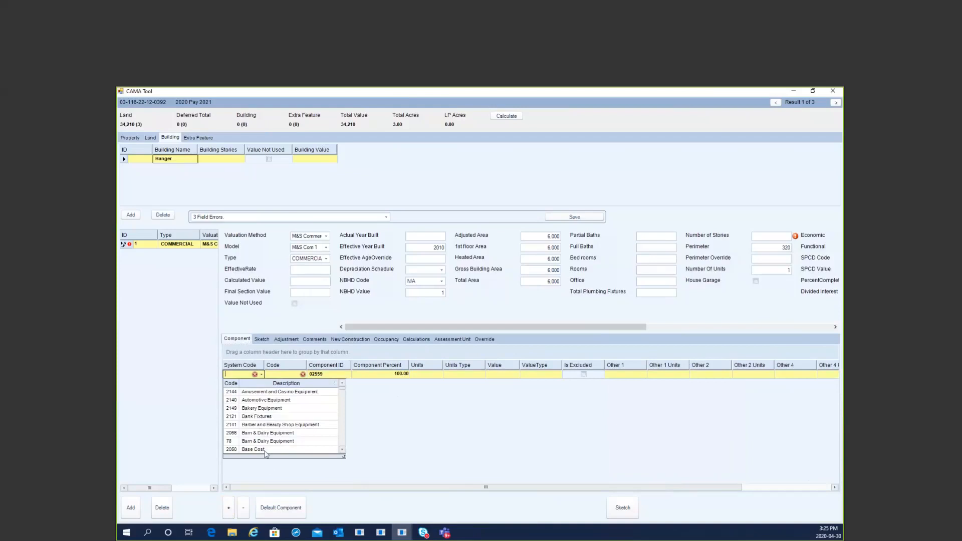
click(266, 450)
click(307, 376)
click(305, 374)
click(296, 401)
key(Tab)
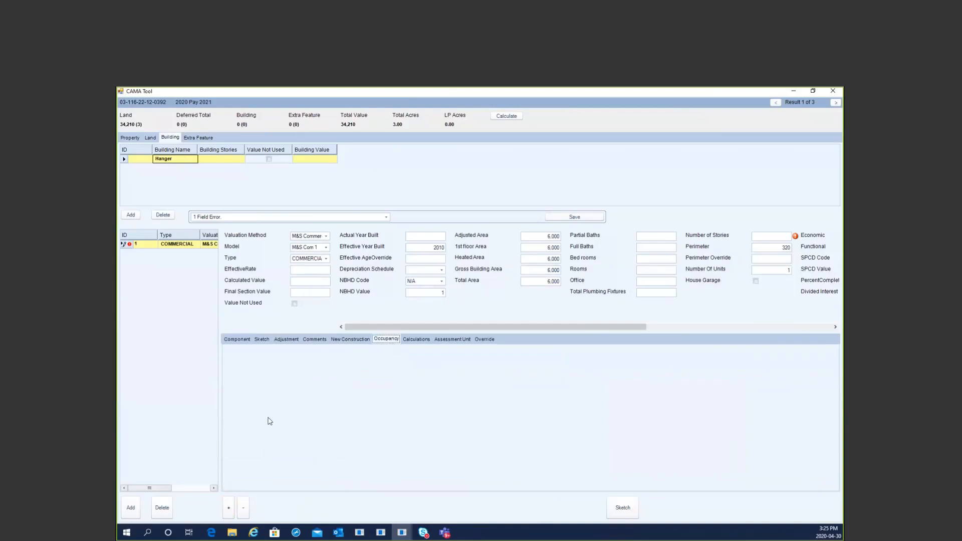
Step: Add an occupancy entry with hangar code 329, keeping the default height and depth
click(229, 508)
click(261, 376)
text(329)
key(Tab)
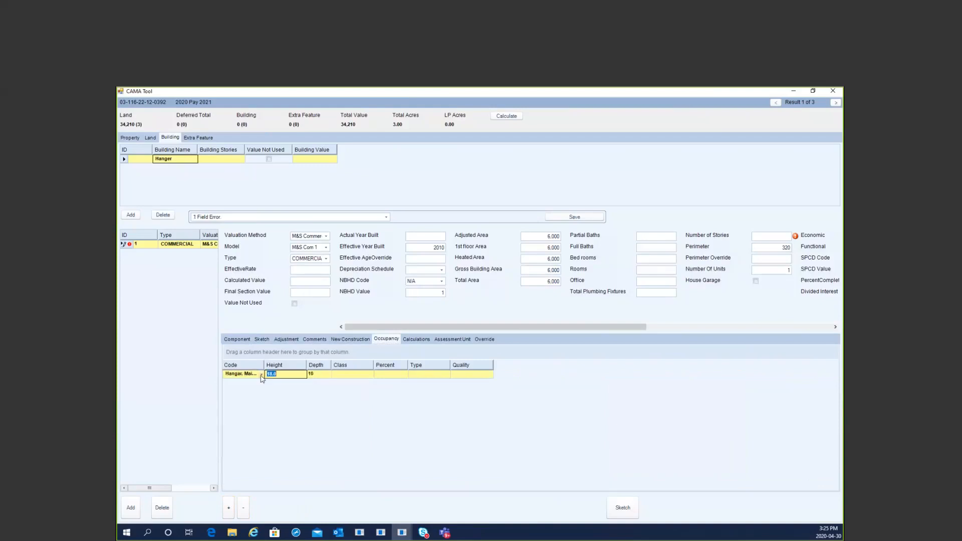
key(Tab)
key(Tab)
Step: Set the hangar occupancy's class to Masonry Bearing Walls and its percent to 100
click(371, 374)
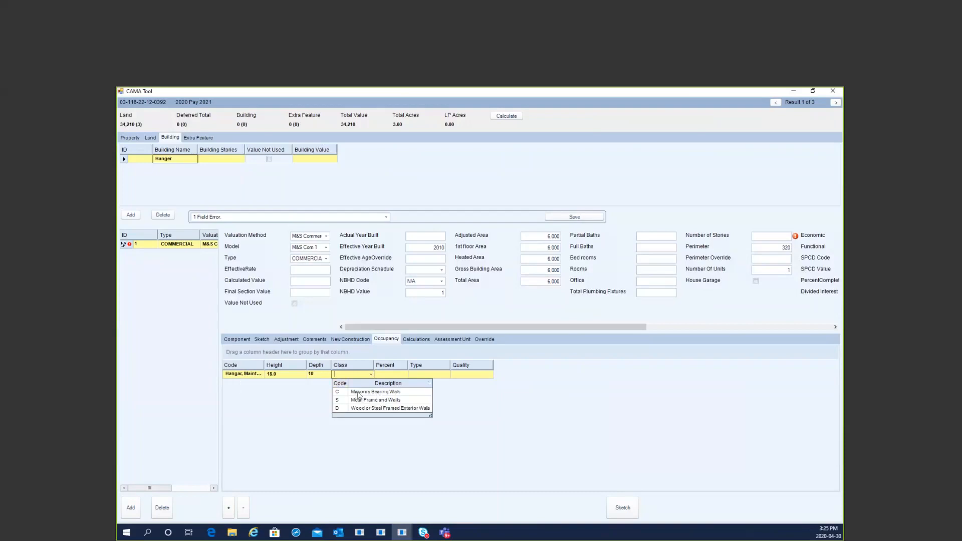
click(359, 395)
key(Tab)
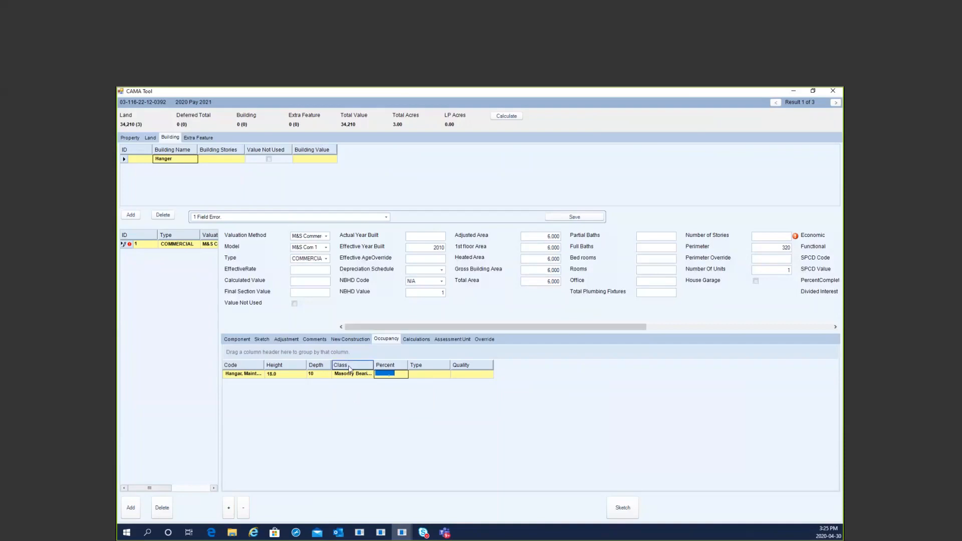
text(100)
key(Tab)
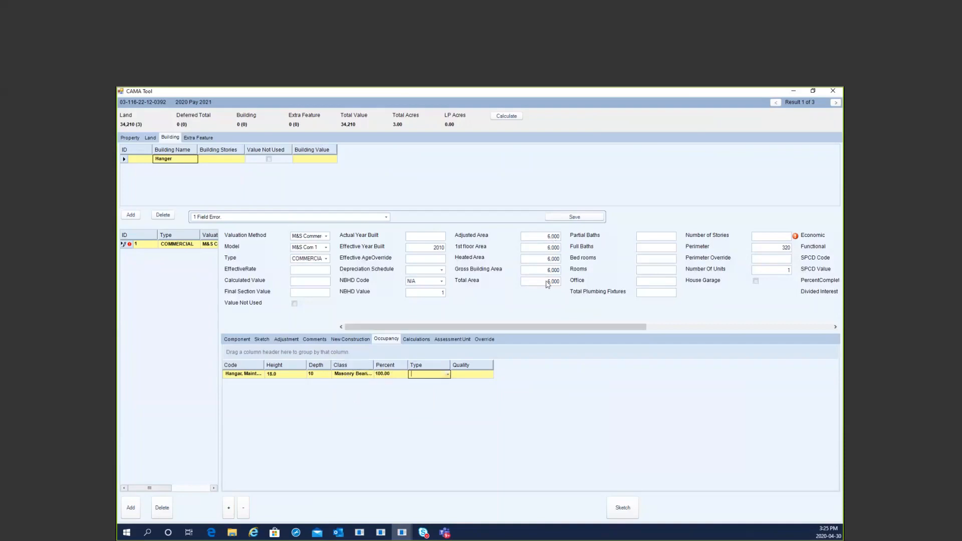
Step: Leave the occupancy's type blank and set its quality to Excellent
click(448, 375)
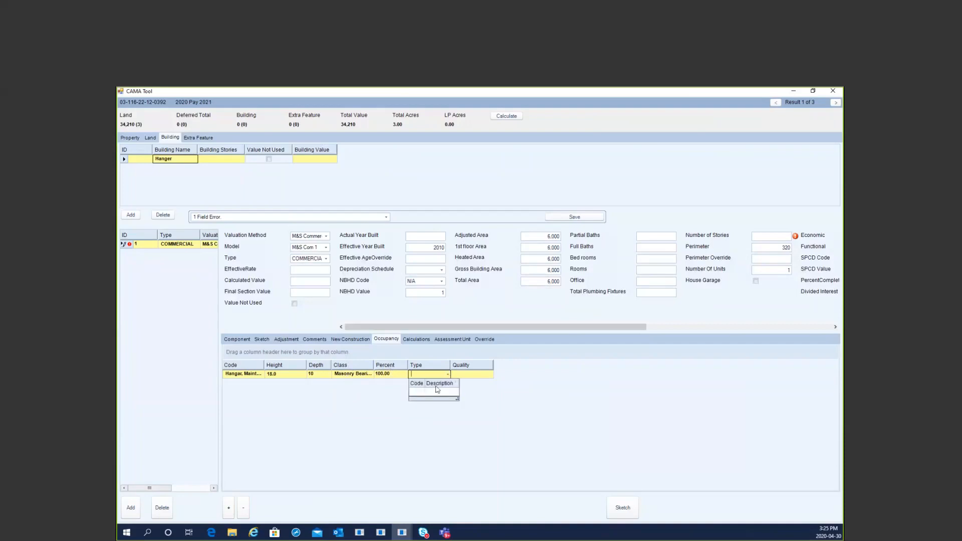
click(500, 377)
click(489, 375)
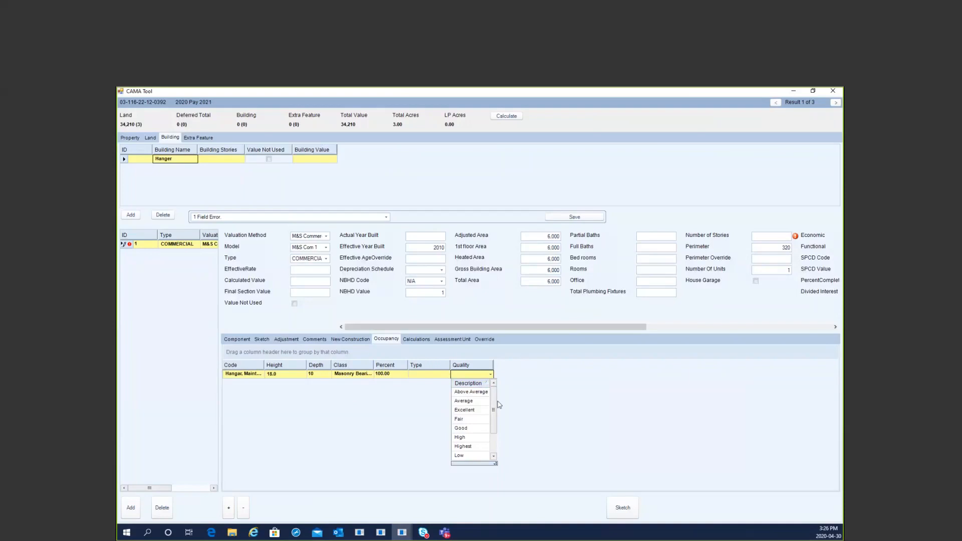
click(478, 410)
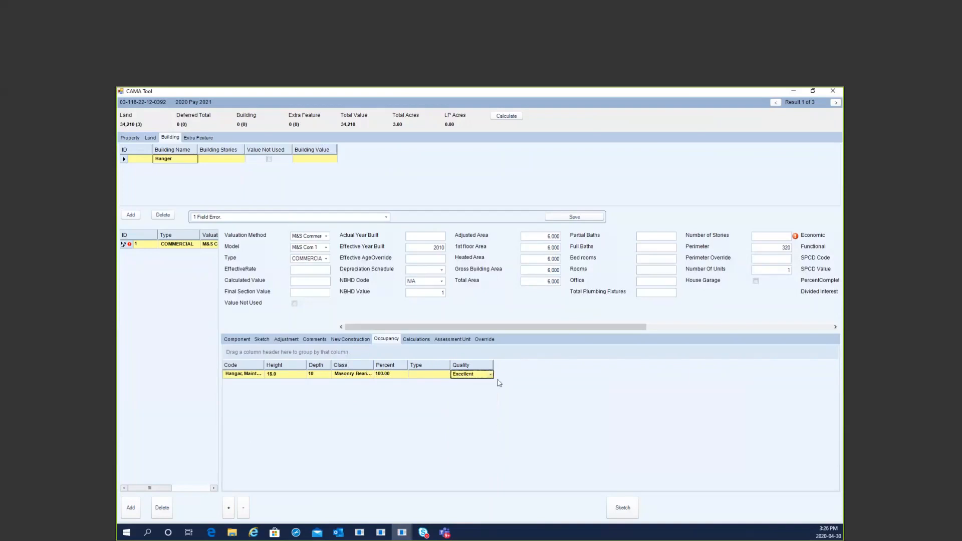
Step: Review the outstanding field error and set the section's number of stories to 1
click(241, 341)
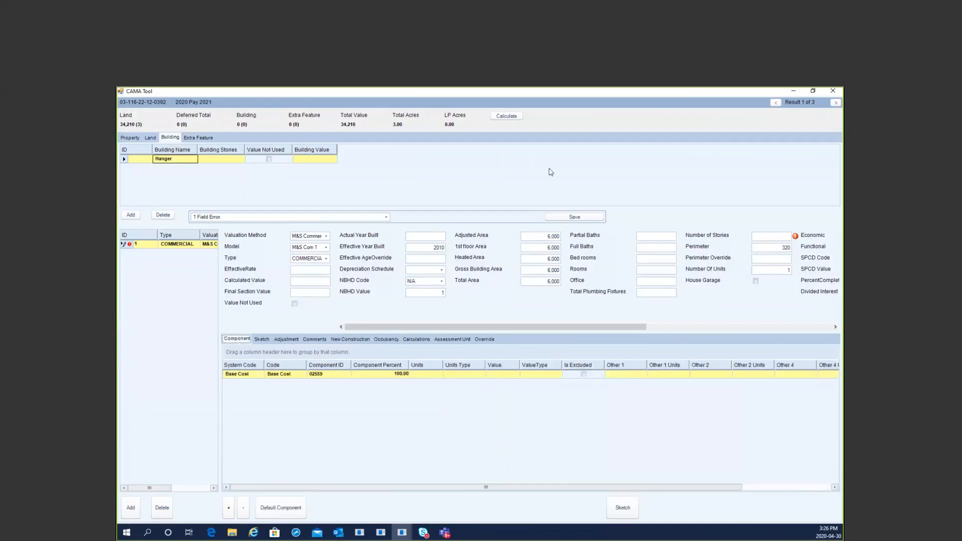
click(776, 237)
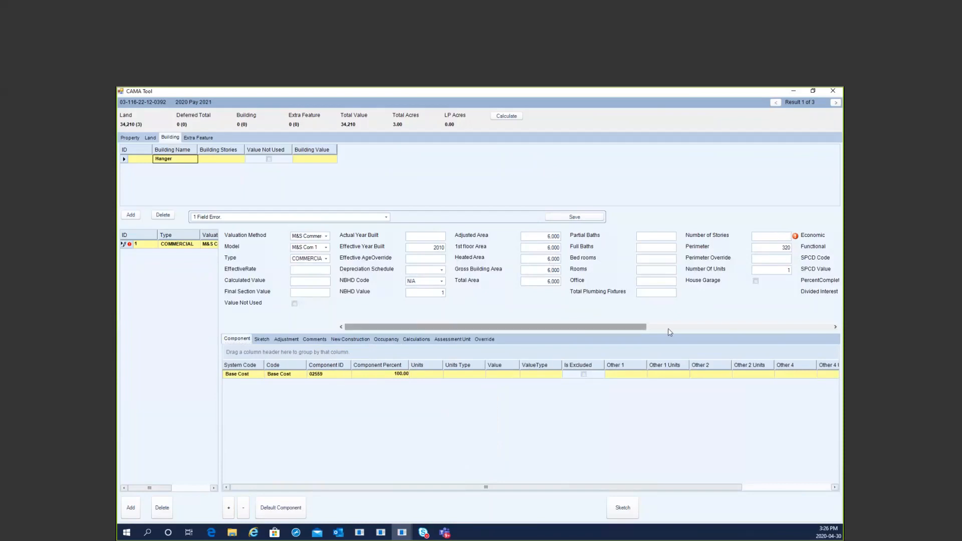
mouse_move(797, 240)
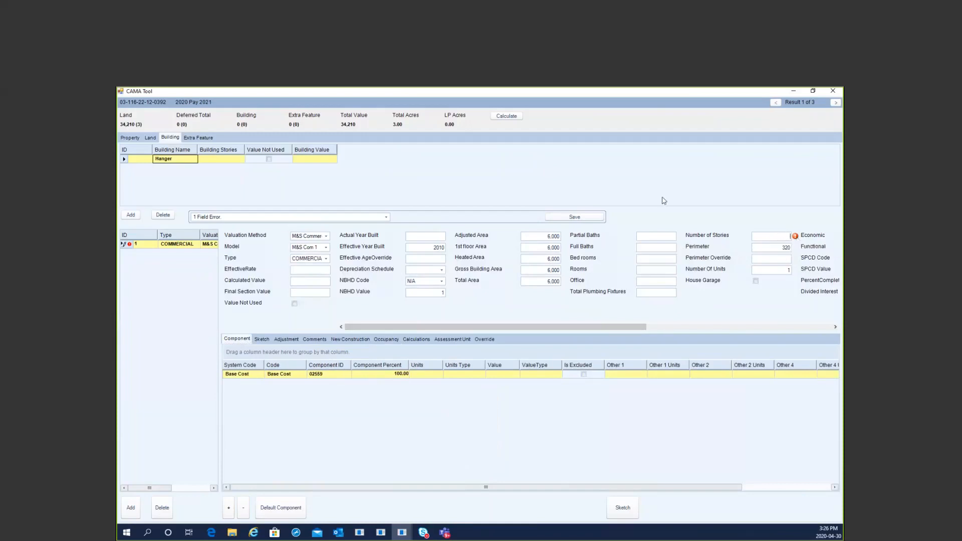
click(387, 217)
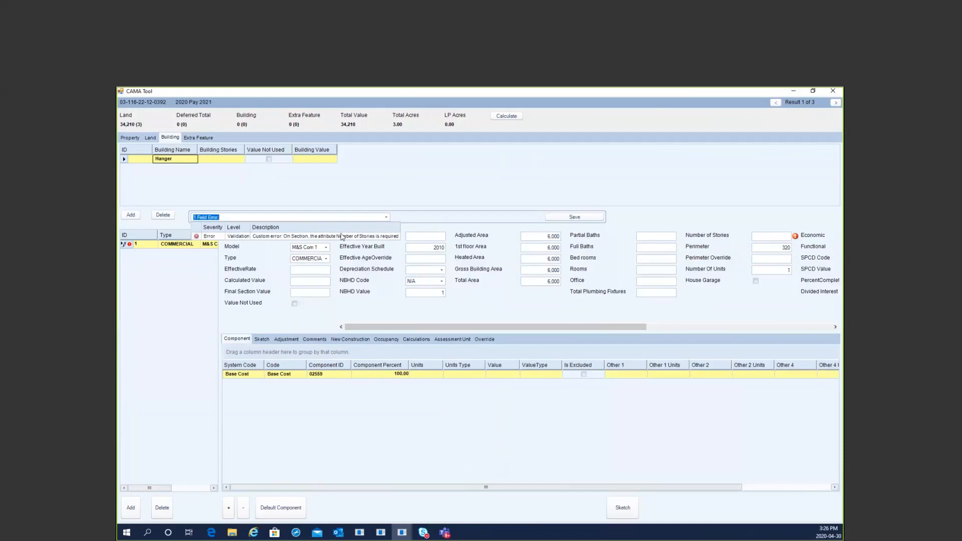
click(432, 187)
drag(634, 328, 769, 328)
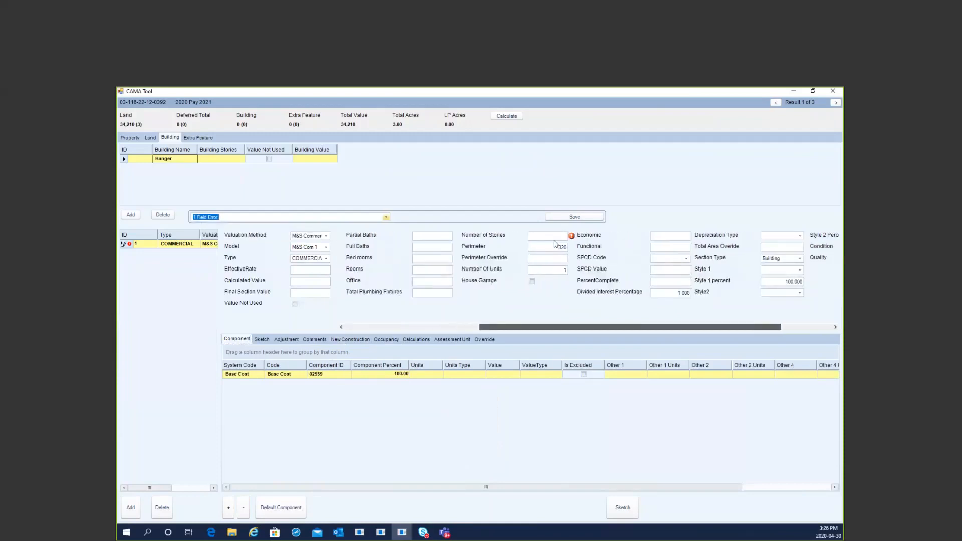
click(535, 237)
click(545, 289)
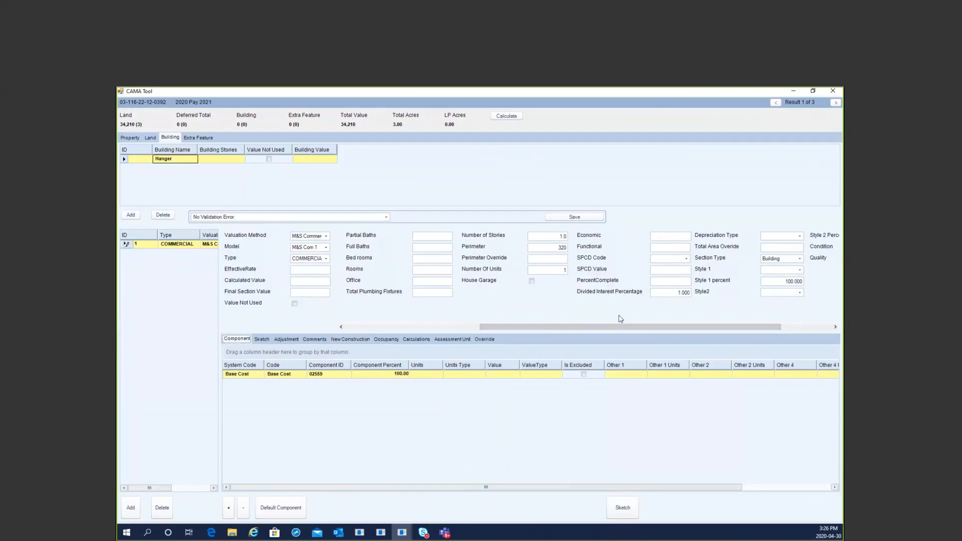
Step: Calculate the parcel's values with the new Hanger building, save the building, and open the next parcel in the results
drag(619, 329, 483, 328)
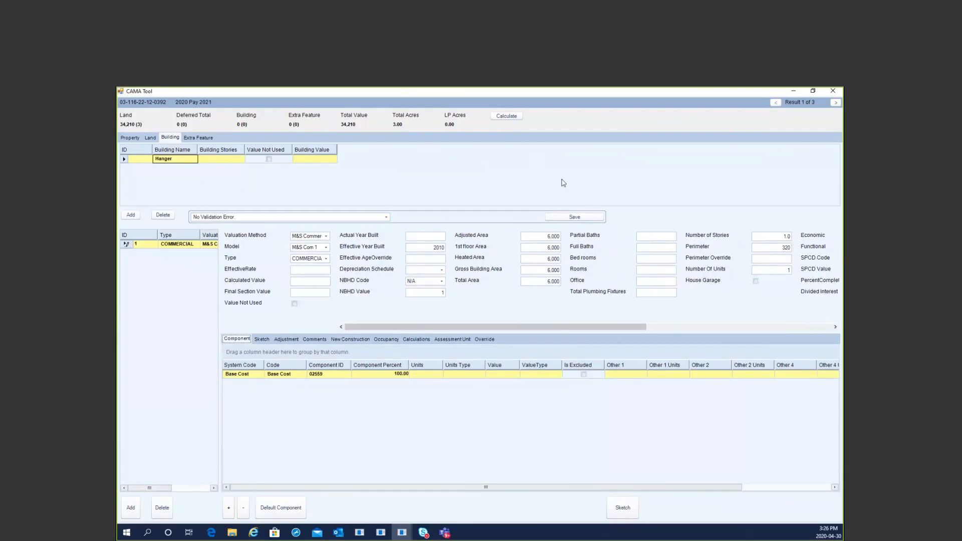
click(514, 114)
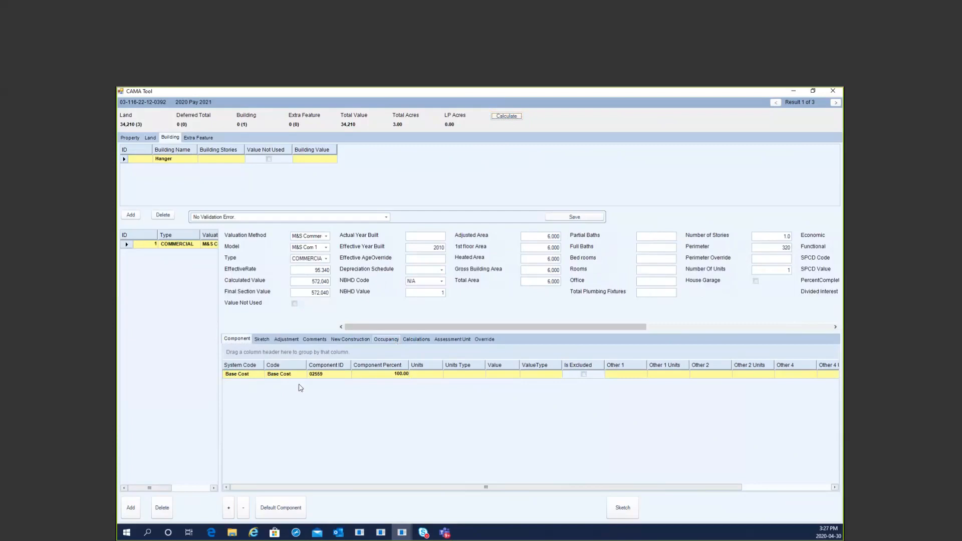
click(242, 376)
click(597, 218)
click(836, 102)
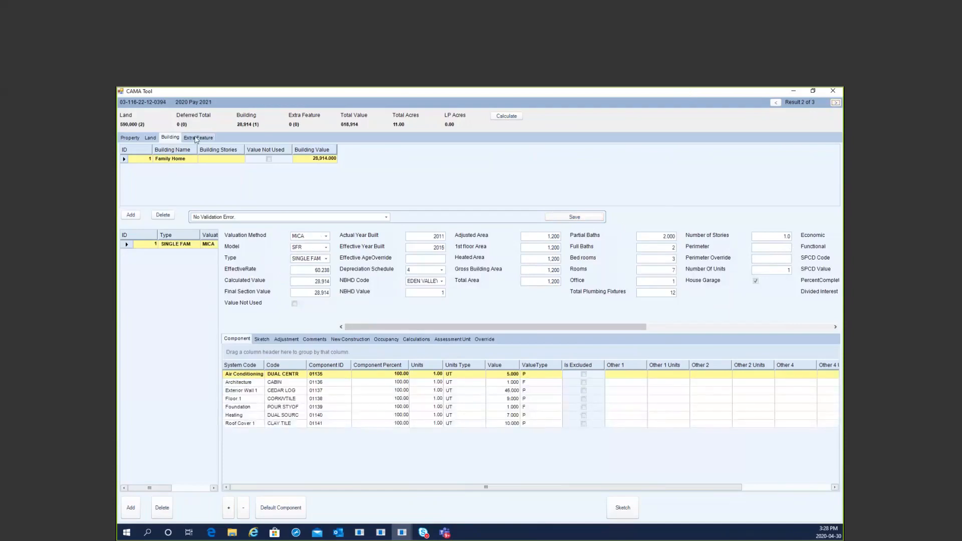
Step: Add an extra feature to this parcel and set its valuation method to MICA
click(197, 138)
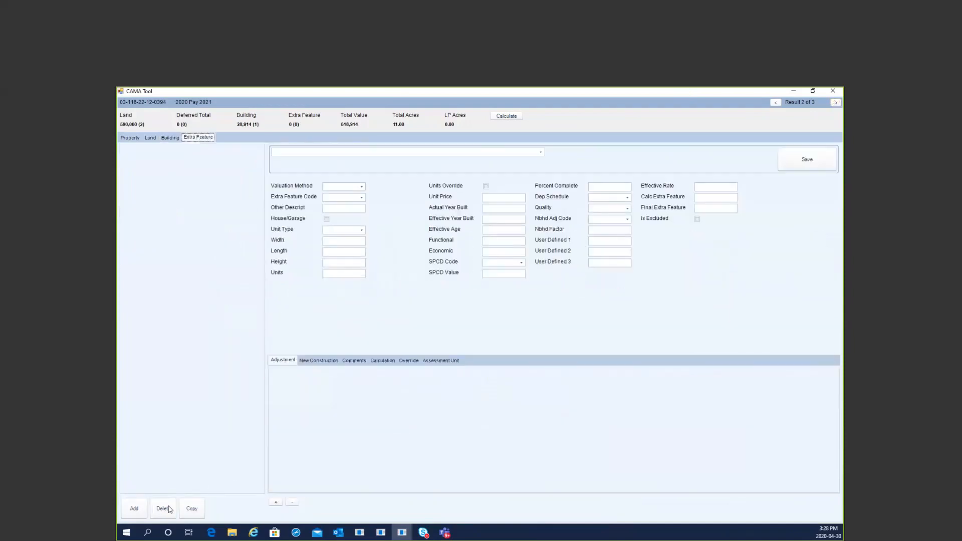
click(135, 509)
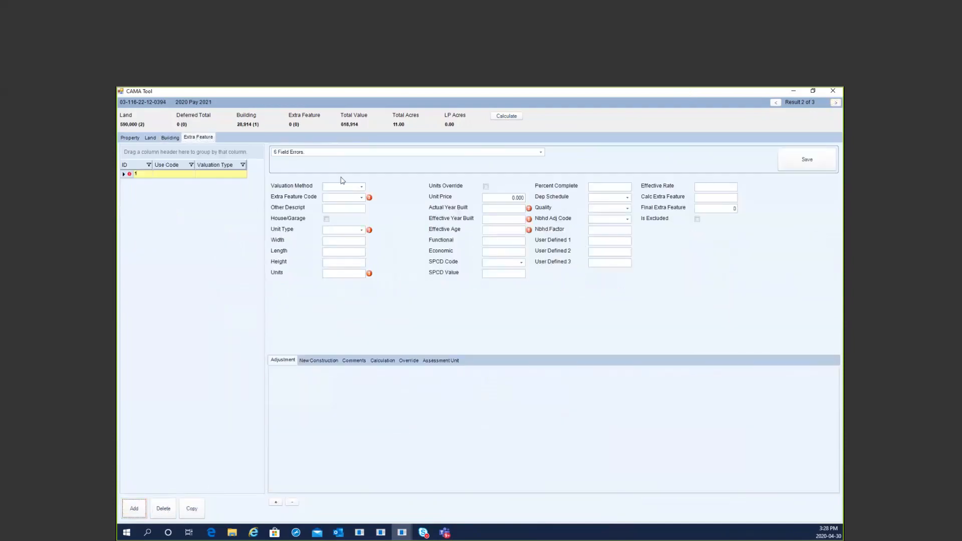
click(362, 187)
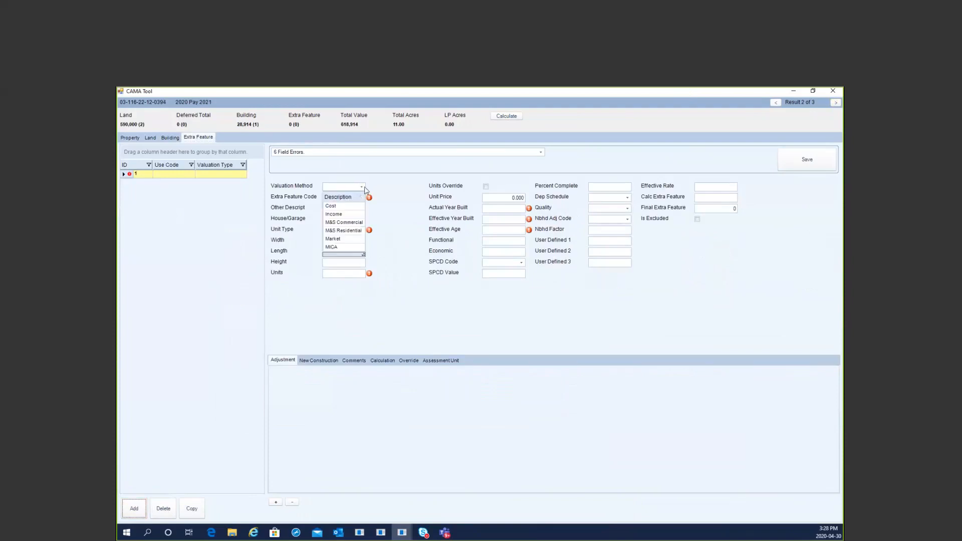
click(332, 247)
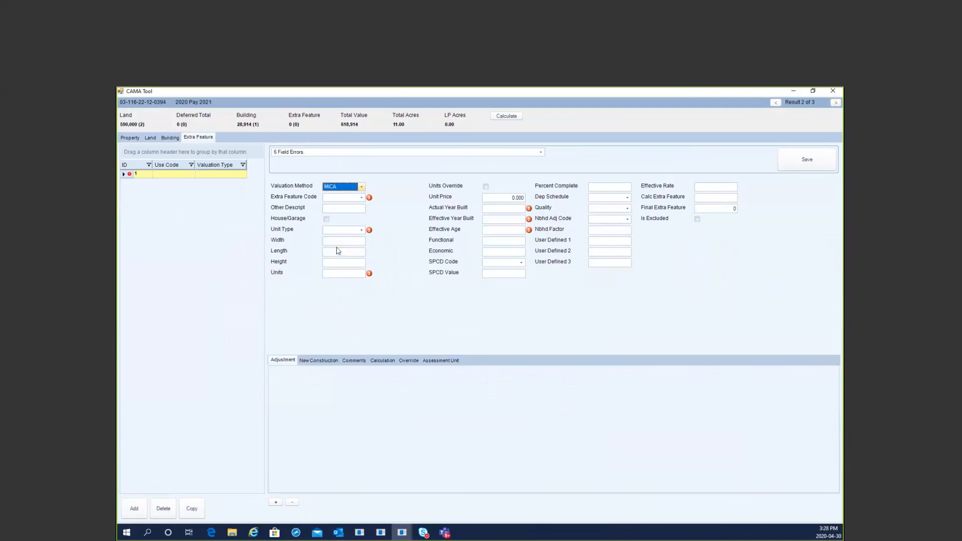
key(Tab)
Step: Set the extra feature code to the excellent-grade gazebo (GAZEBO-EXCE)
click(361, 198)
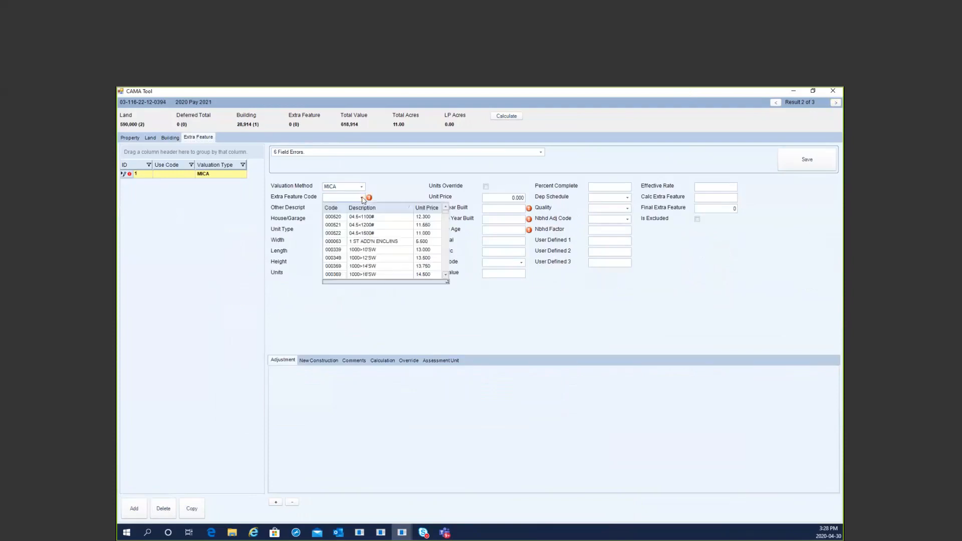
text(g)
click(446, 266)
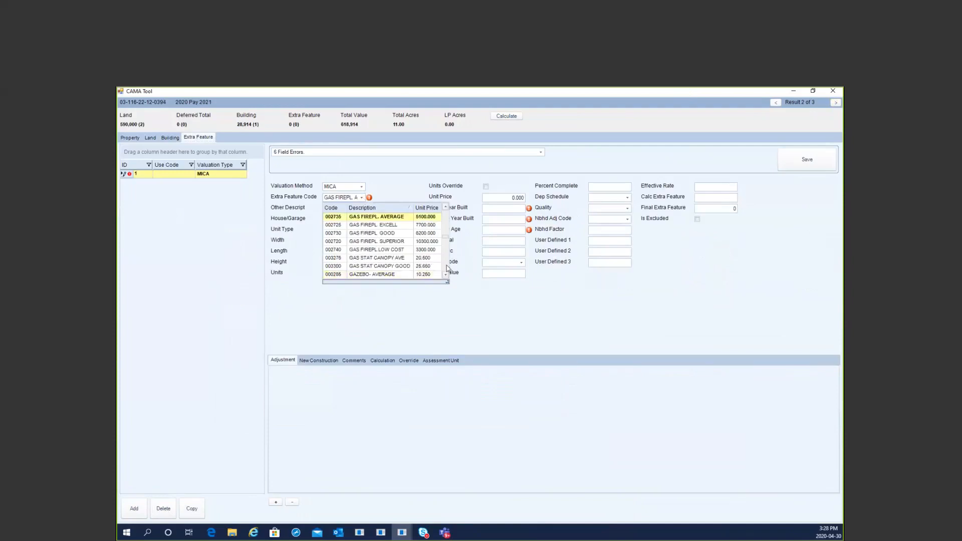
click(445, 275)
click(445, 275)
click(379, 266)
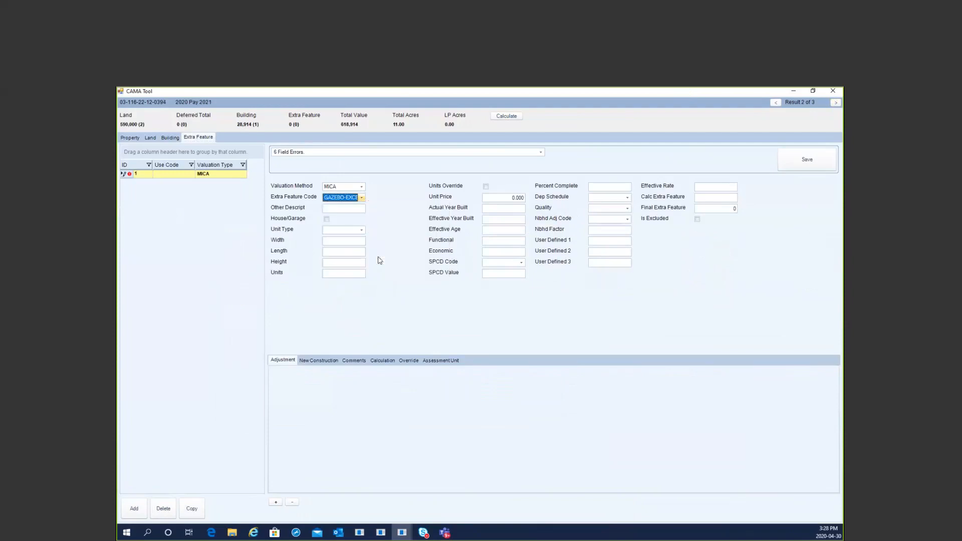
key(Tab)
Step: Set the gazebo's width to 14 and its length to 14
click(354, 241)
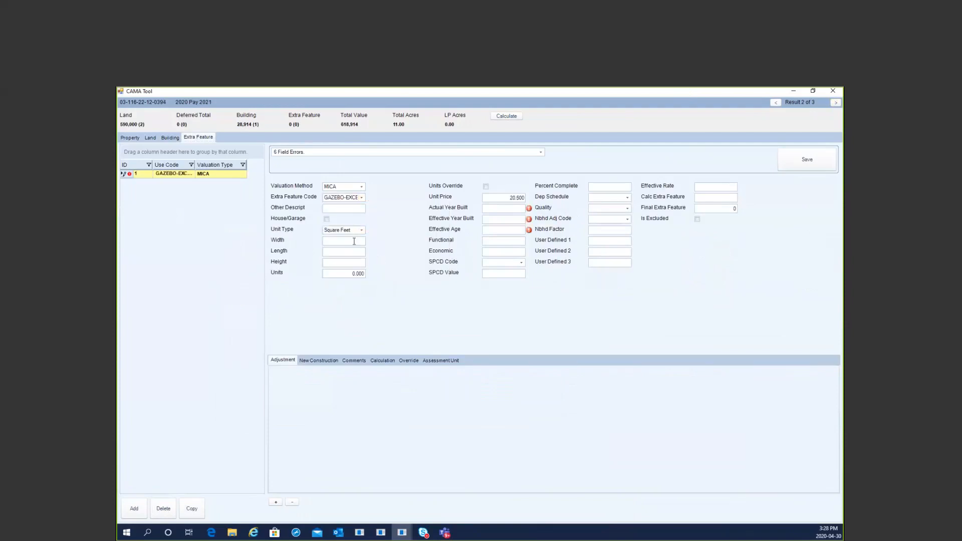
text(14)
key(Tab)
text(14)
key(Tab)
Step: Set the gazebo's actual year built to 2020 and calculate the parcel's values
click(515, 211)
text(2010)
key(BackSpace)
key(BackSpace)
text(20)
click(515, 220)
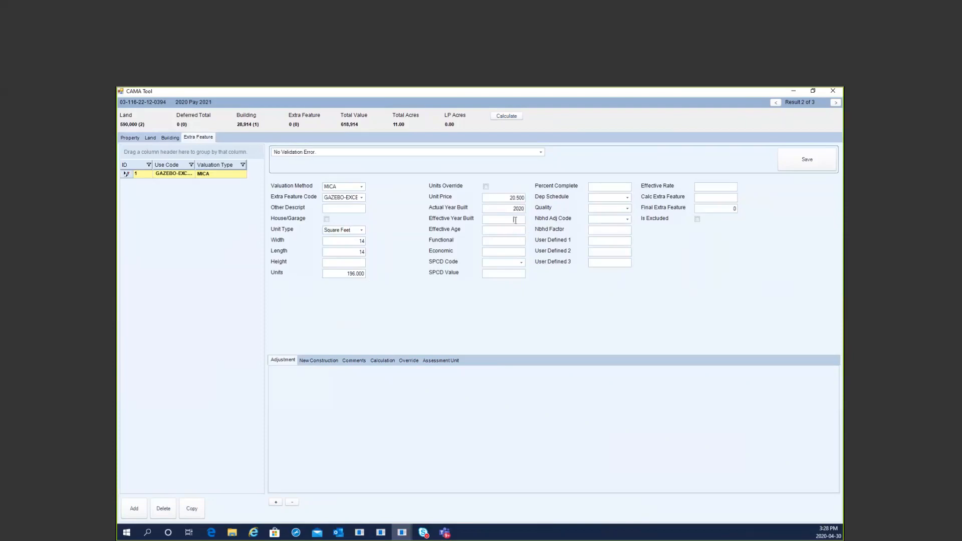
double_click(517, 208)
key(BackSpace)
click(501, 240)
click(510, 208)
text(202)
click(507, 116)
Step: Override the gazebo's value with 5000, using the reason Other and 2021 as the override through year
click(410, 362)
click(359, 371)
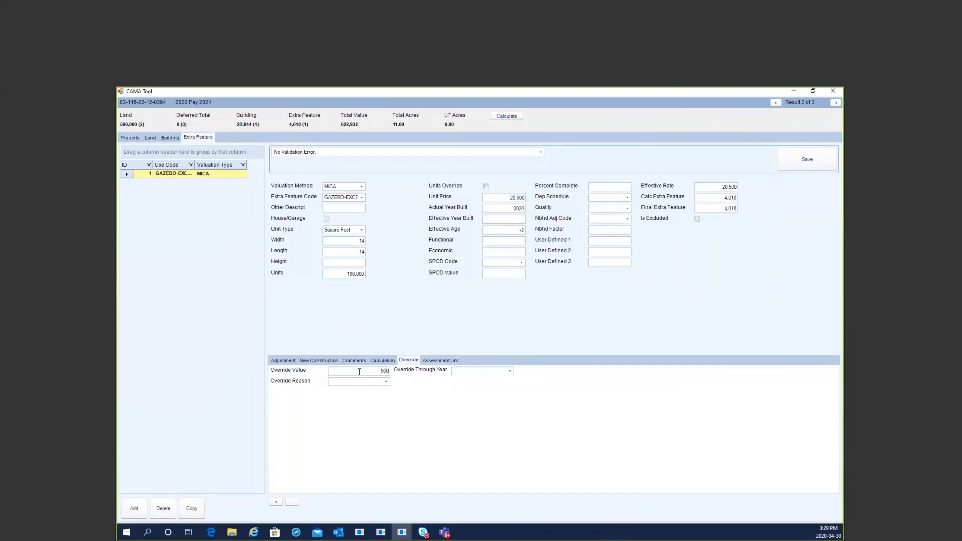
text(5000)
key(Tab)
click(386, 382)
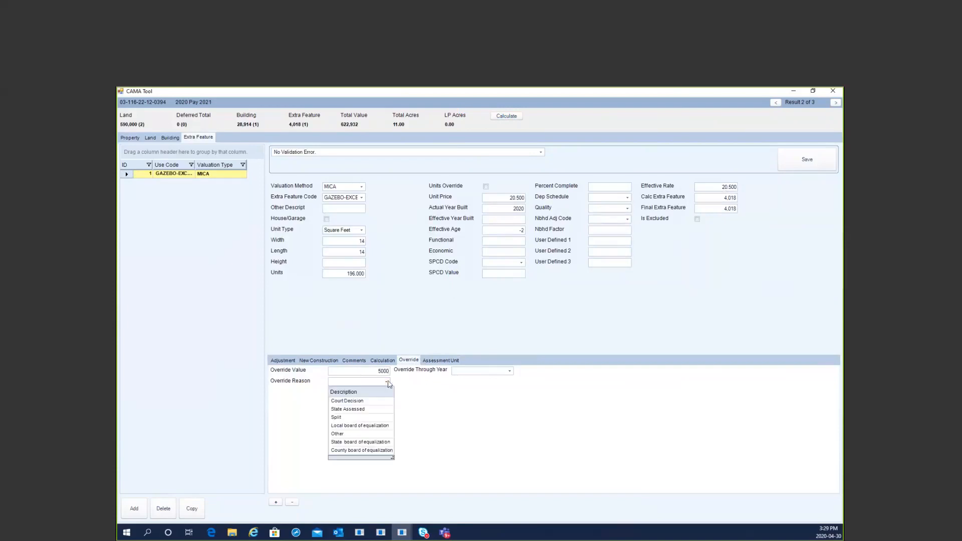
click(362, 433)
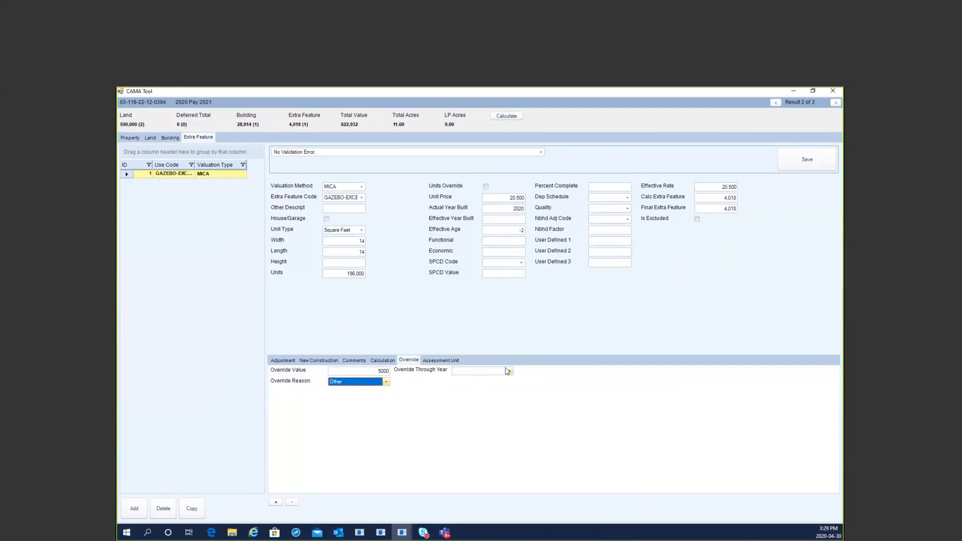
click(510, 371)
scroll(509, 441, down, 14)
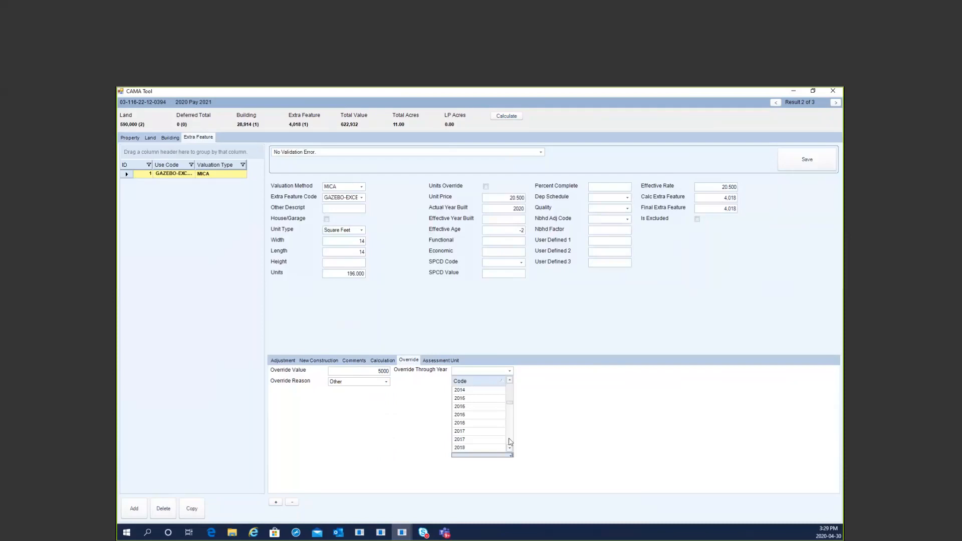
scroll(509, 436, up, 3)
click(471, 442)
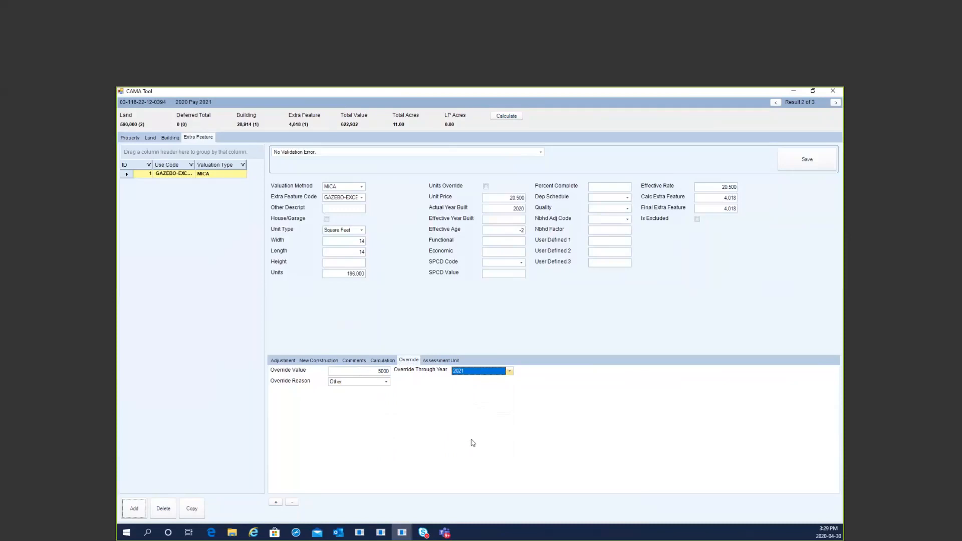
Step: Recalculate and save the gazebo extra feature, and move on to the next parcel in the results
click(508, 116)
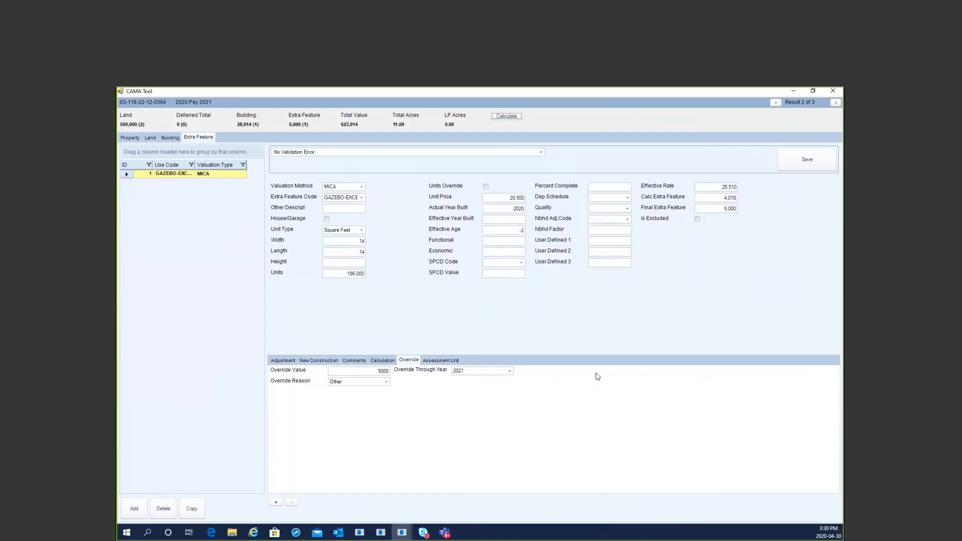
click(828, 151)
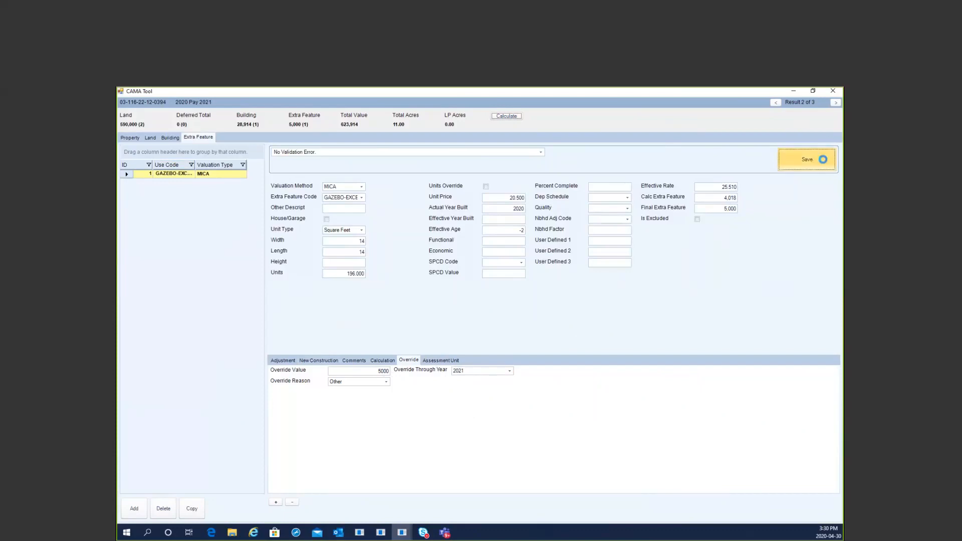
click(836, 103)
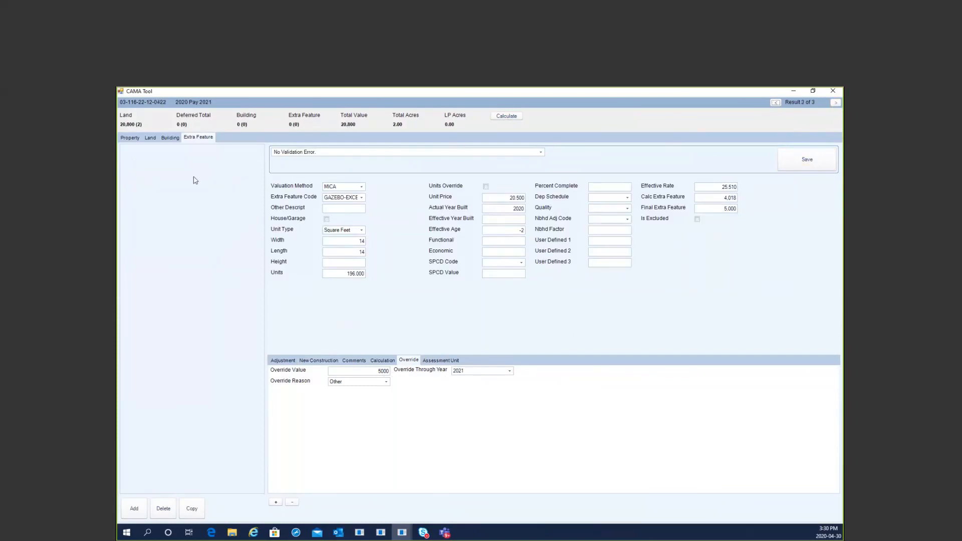
Step: Add a building named Family to the parcel, leaving its stories blank
click(170, 138)
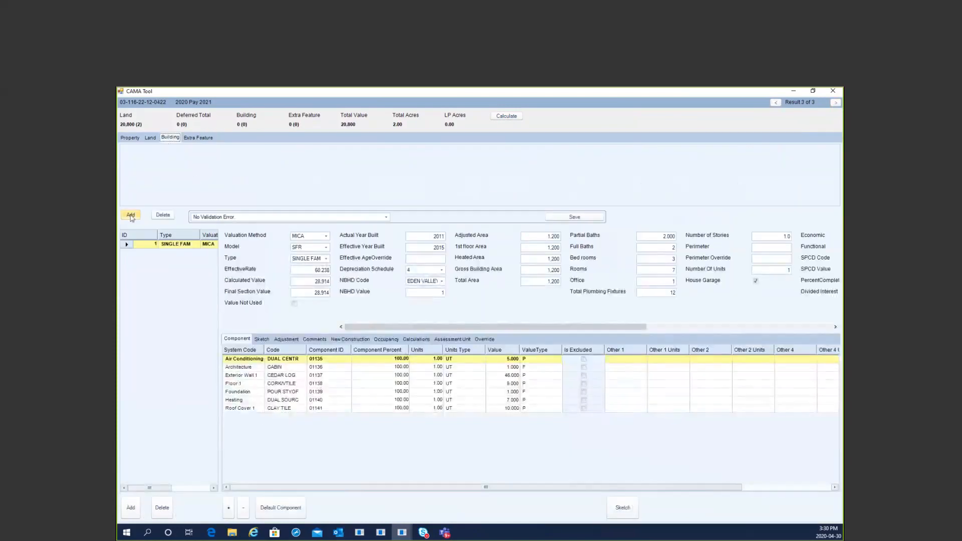
click(131, 215)
click(179, 159)
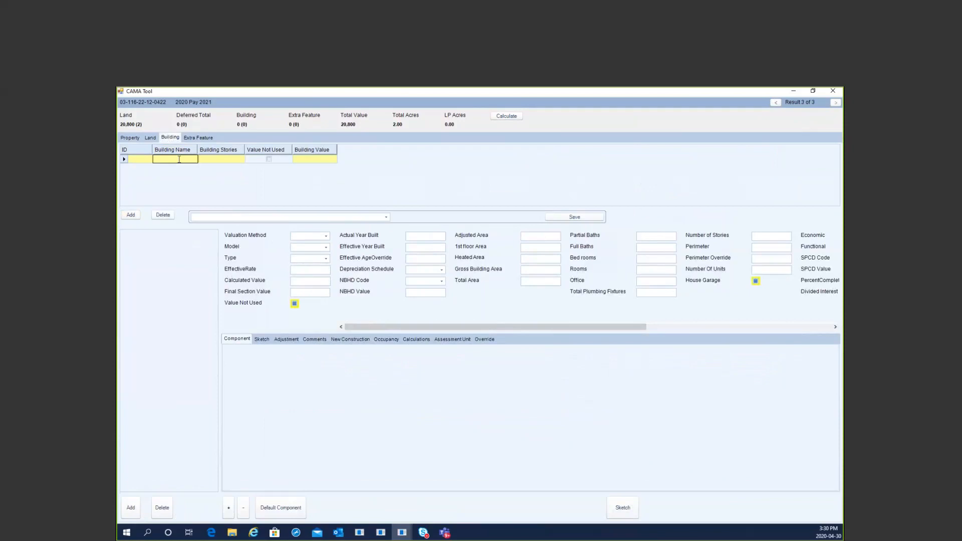
text(Family)
key(Tab)
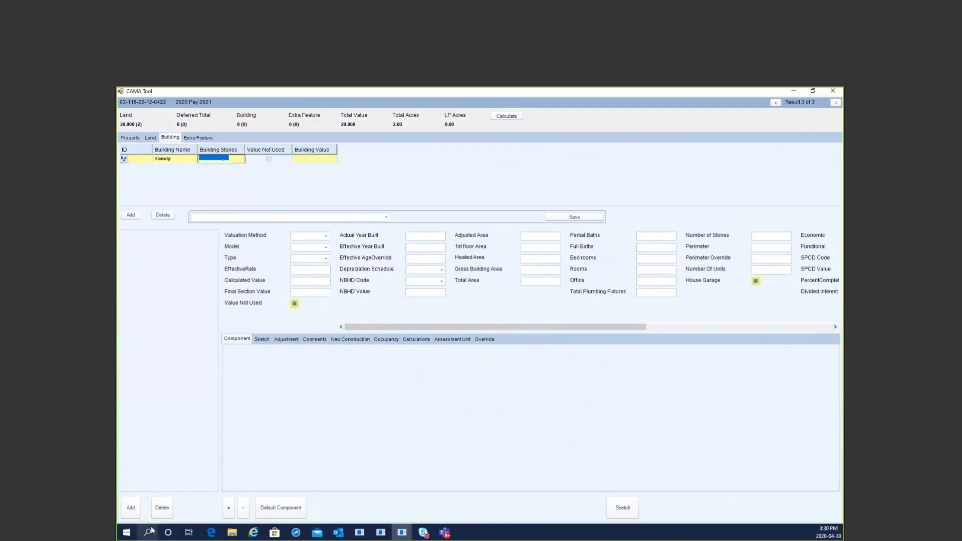
Step: Add a section to the Family building with the MICA valuation method, model SFR and type SINGLE FAM
click(130, 508)
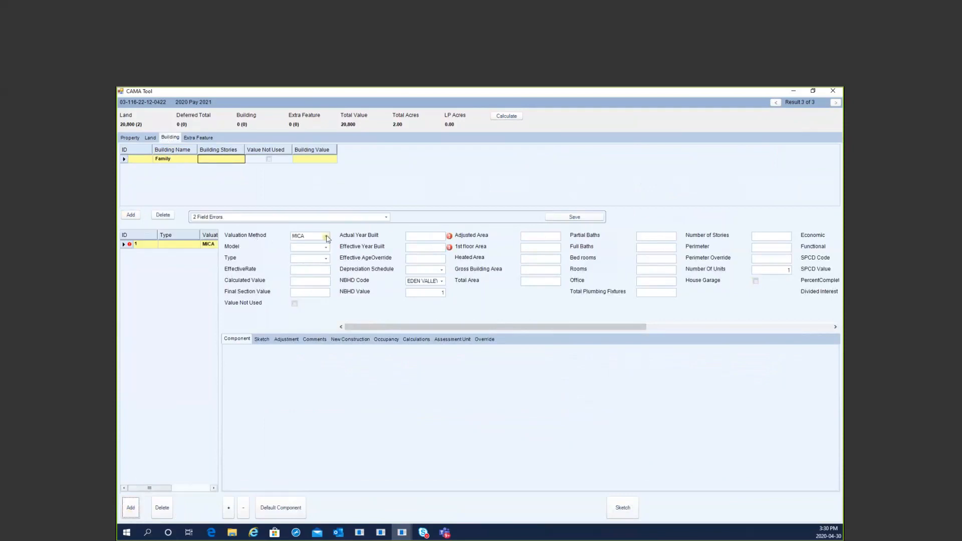
click(326, 247)
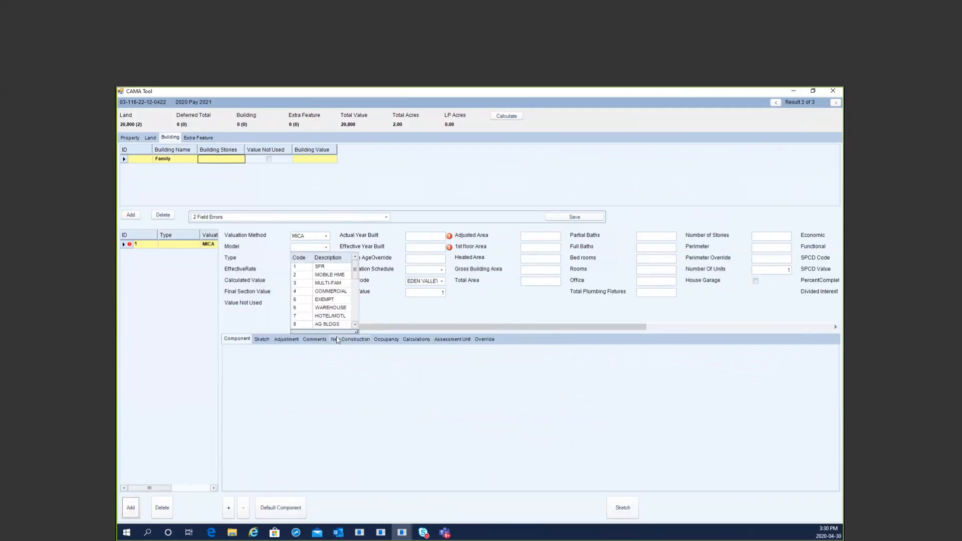
click(320, 266)
click(327, 259)
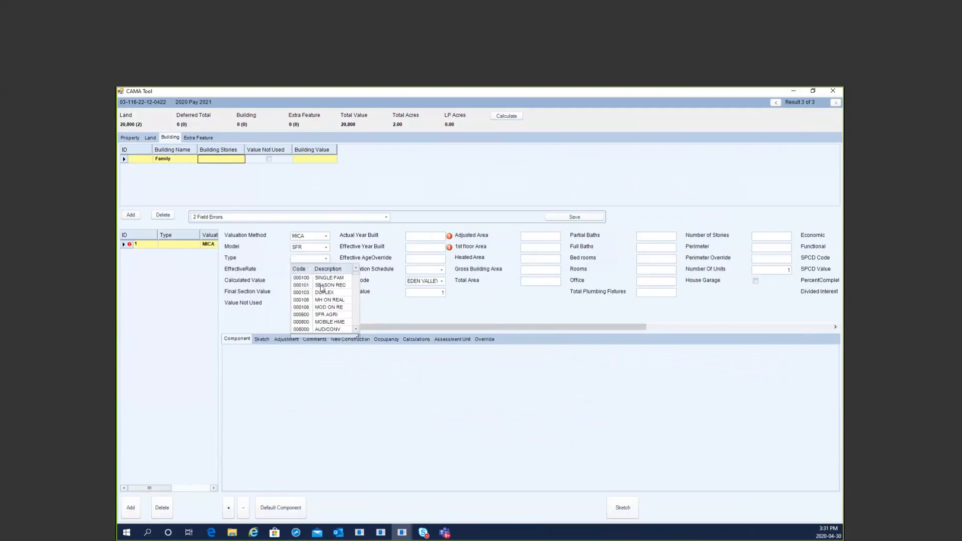
click(329, 279)
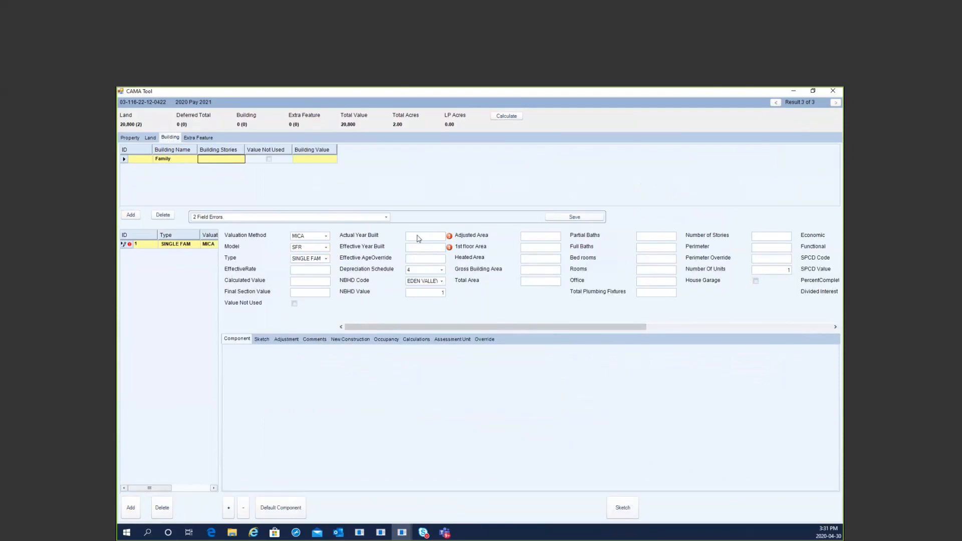
Step: Set the section's actual year built to 2020 and load the default components
click(418, 235)
text(2020)
click(281, 506)
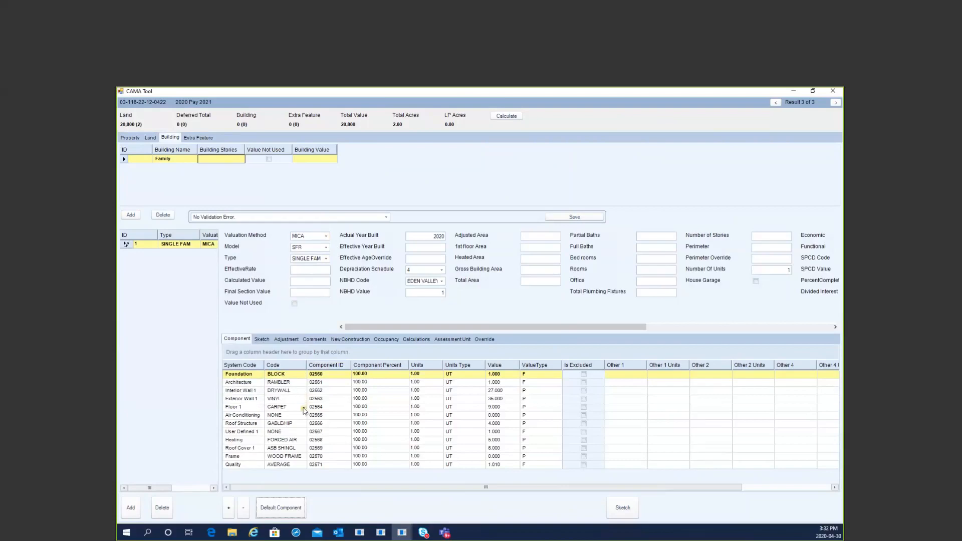
Step: Change the Floor 1 component to HARDWOOD and set its component percent to 80
click(304, 409)
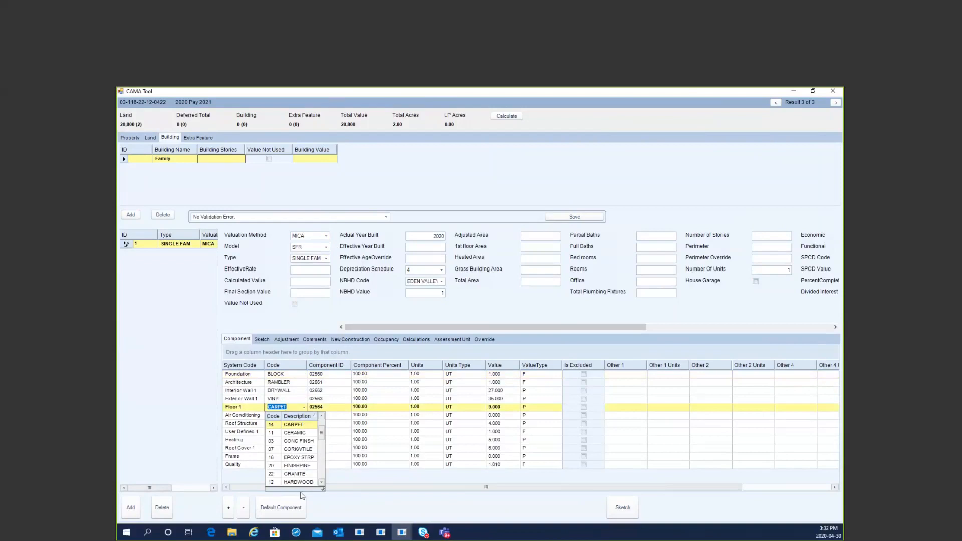
click(384, 407)
text(80.)
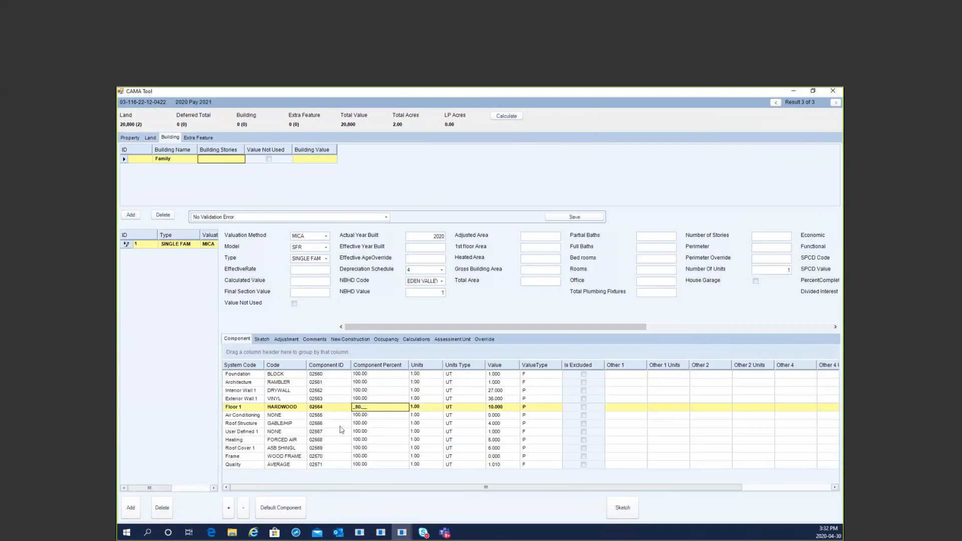
key(Tab)
Step: Add a second Floor 1 component with the code CARPET and a component percent of 20
click(230, 511)
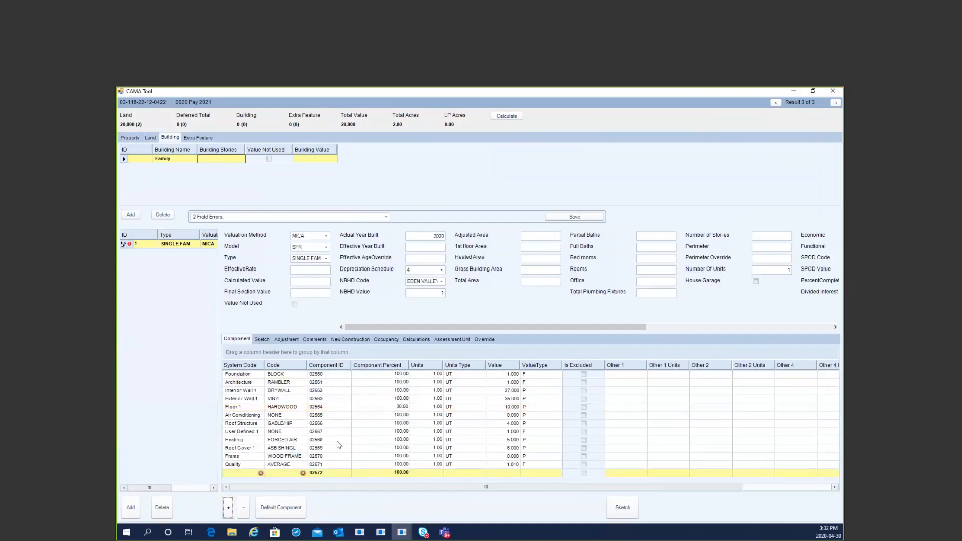
click(258, 473)
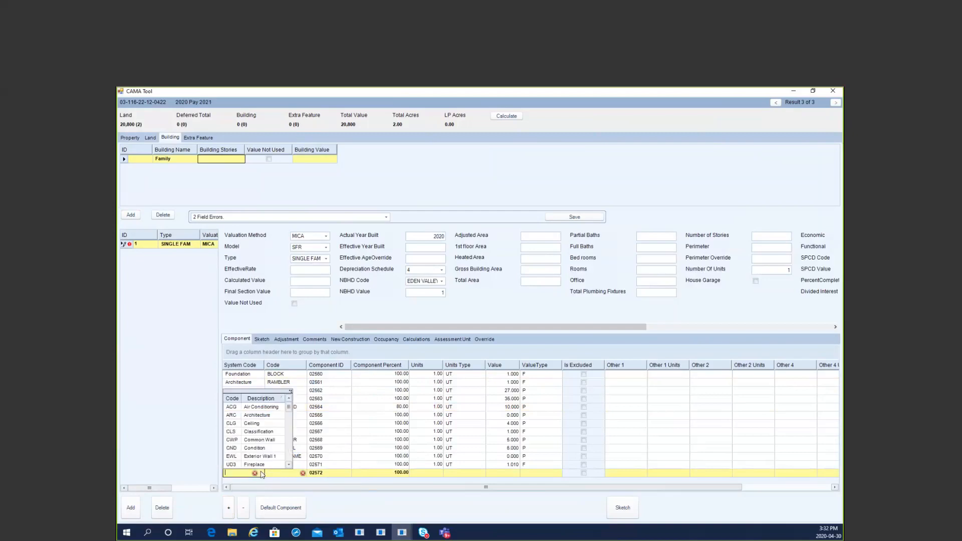
click(288, 445)
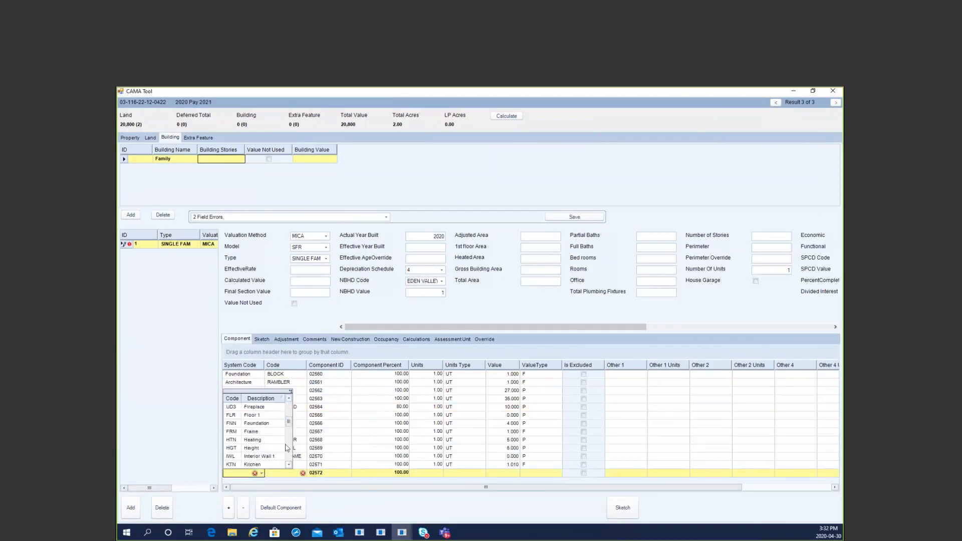
click(264, 415)
key(Tab)
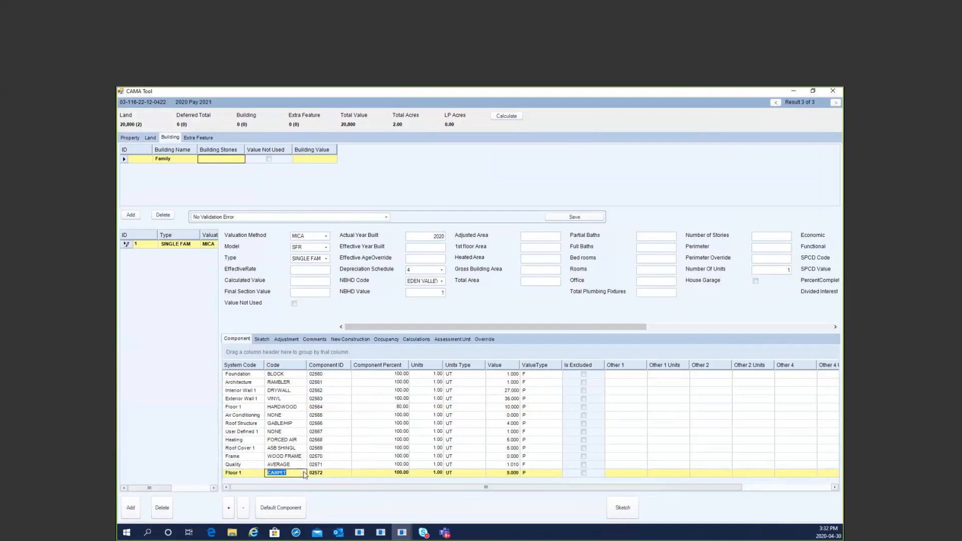
click(384, 474)
text(20)
key(Tab)
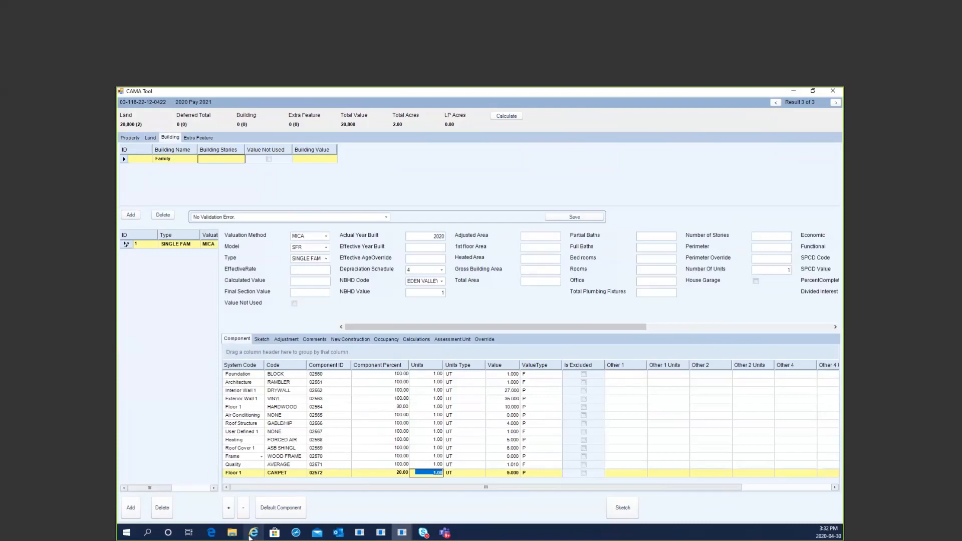
Step: Add a Fireplace component with the code Fireplace and set its units to 2
click(232, 510)
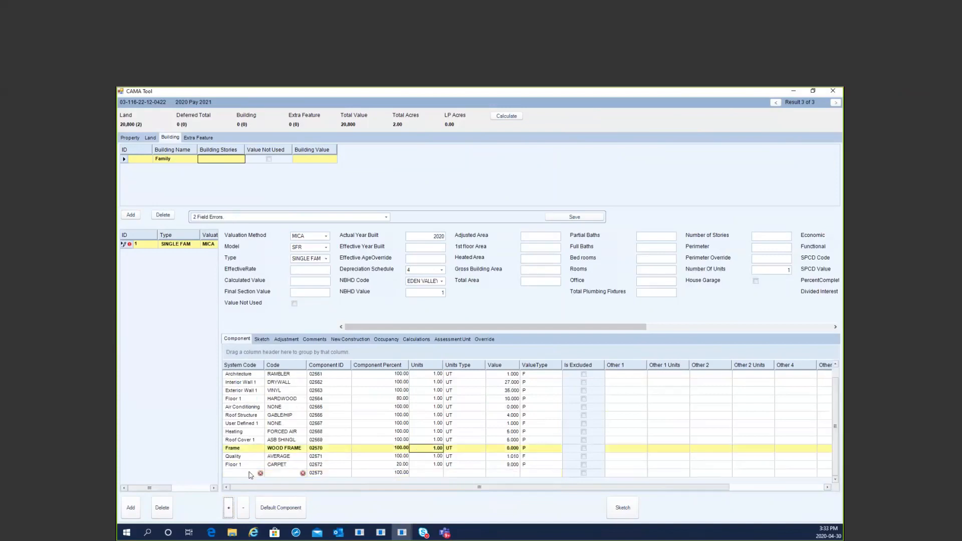
click(262, 473)
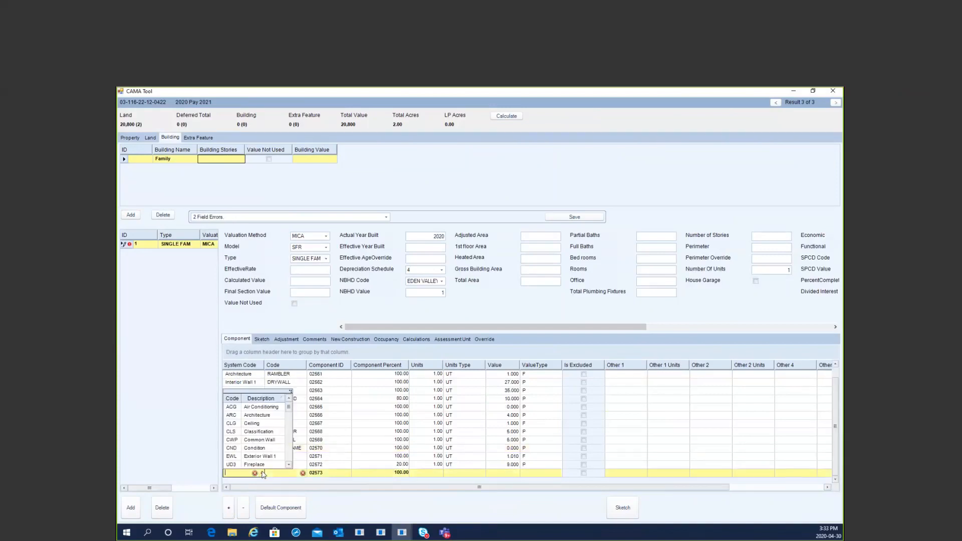
click(260, 466)
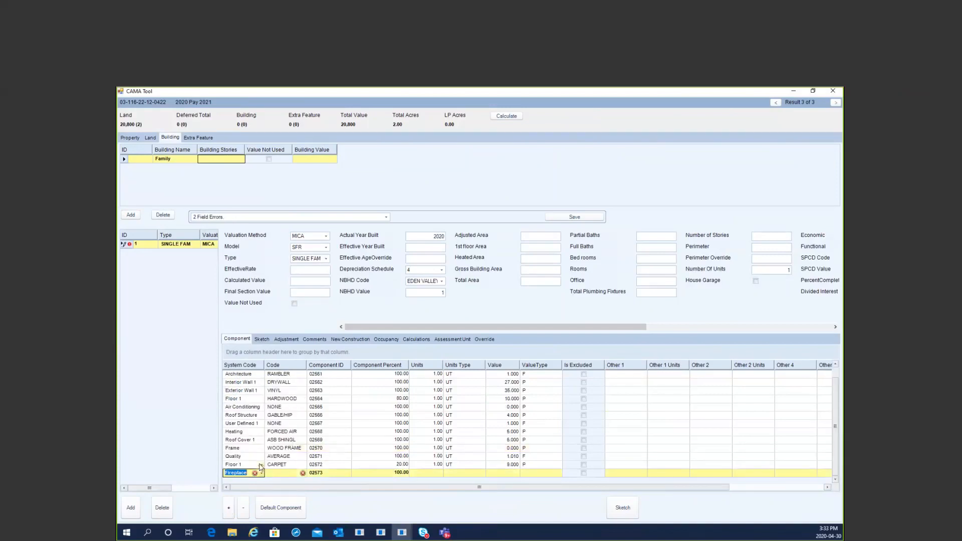
click(303, 476)
click(304, 476)
click(300, 495)
key(Tab)
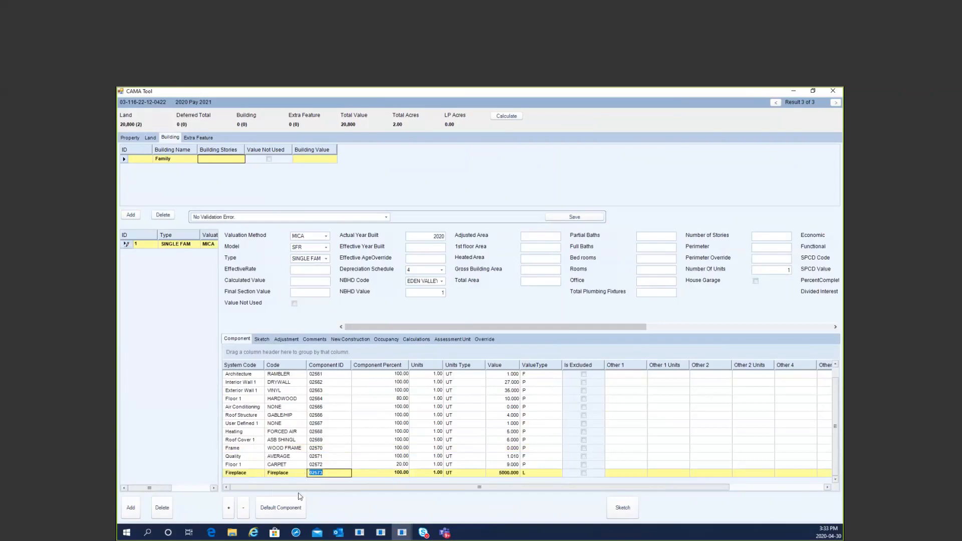
key(Tab)
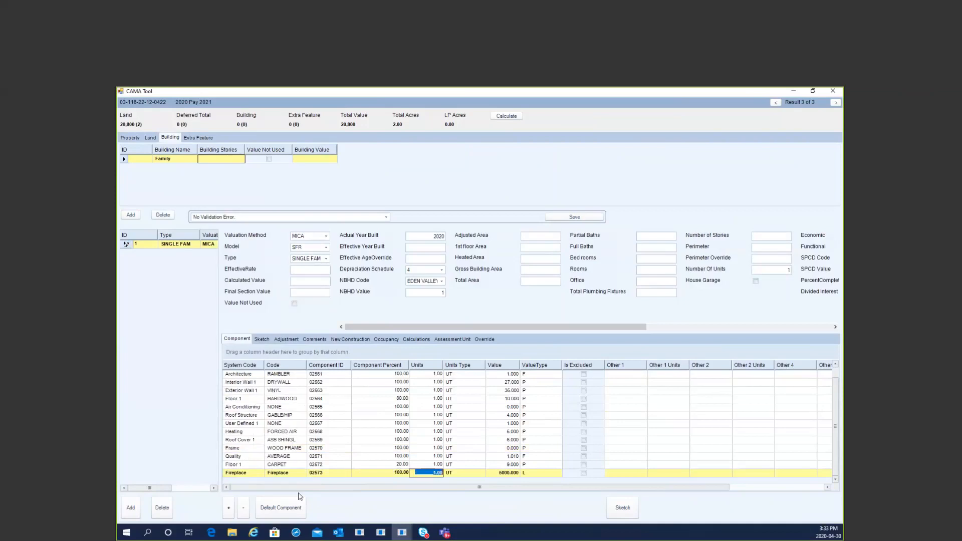
text(2)
key(Tab)
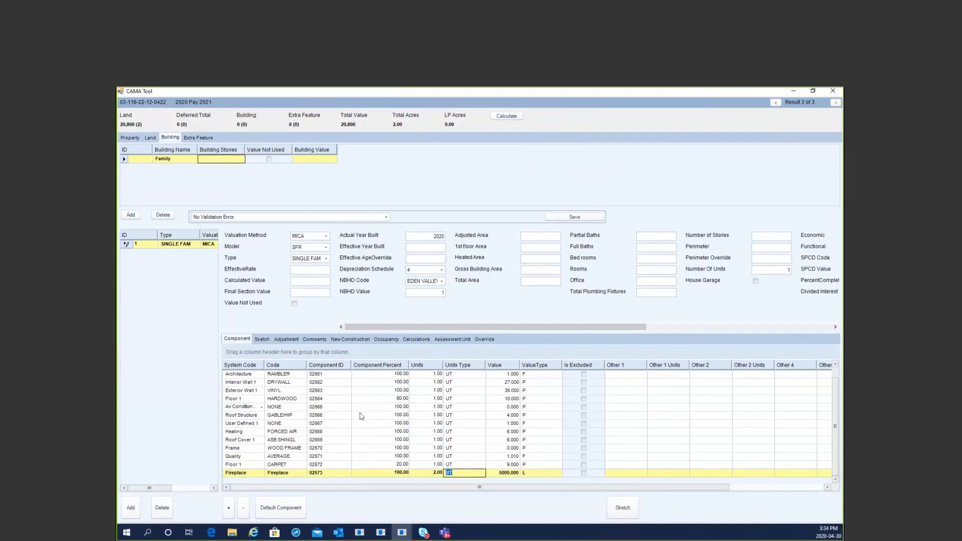
Step: Open the section's sketch in Apex Sketch and draw a closed rectangular outline 70 ft wide by 50 ft high
click(262, 340)
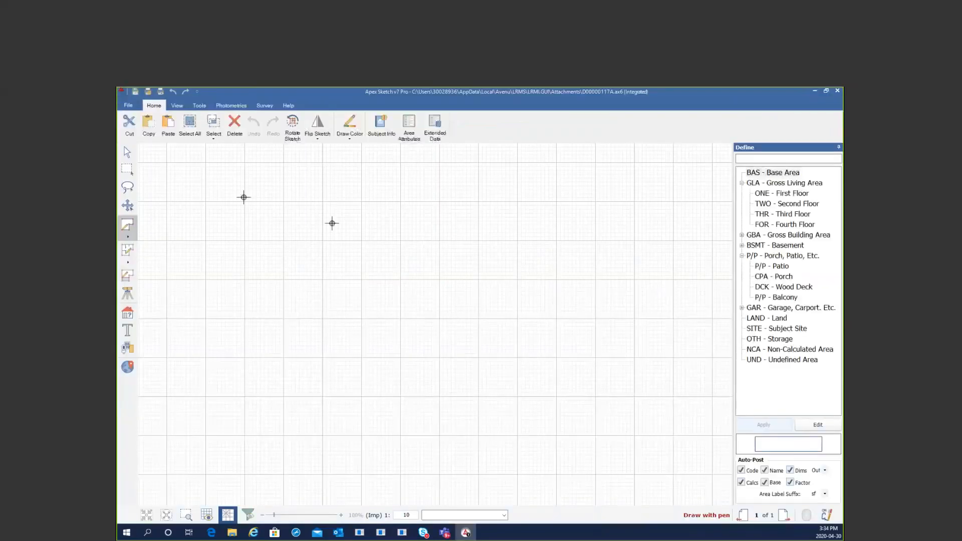
click(245, 201)
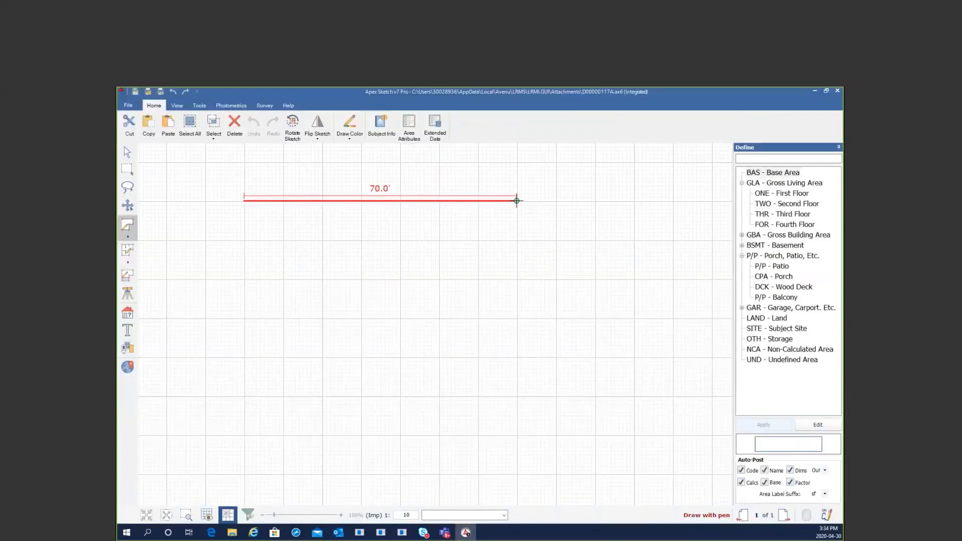
click(517, 201)
click(517, 396)
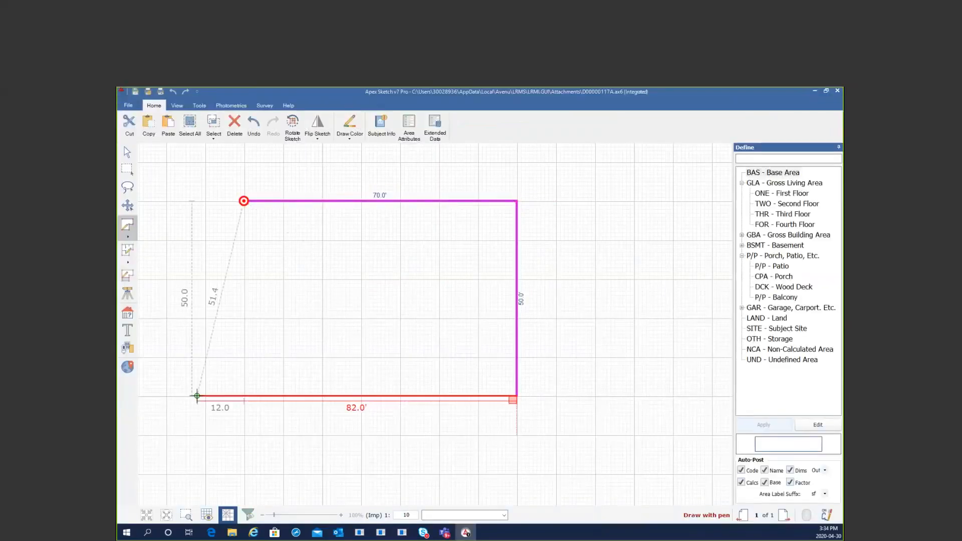
click(244, 395)
click(244, 201)
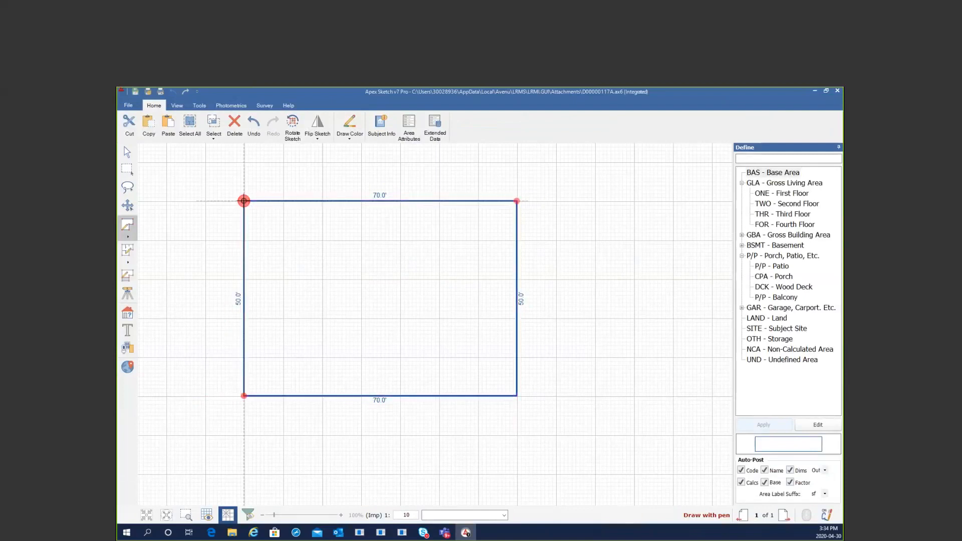
Step: Define the rectangle as BAS - Base Area, then close the sketch and save its changes back to the CAMA Tool
drag(770, 175, 367, 277)
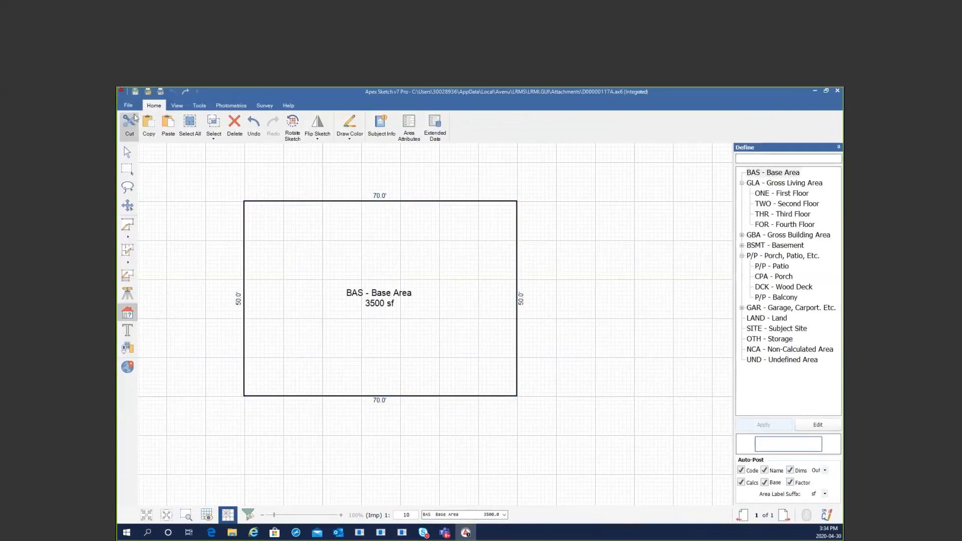
click(125, 106)
click(239, 261)
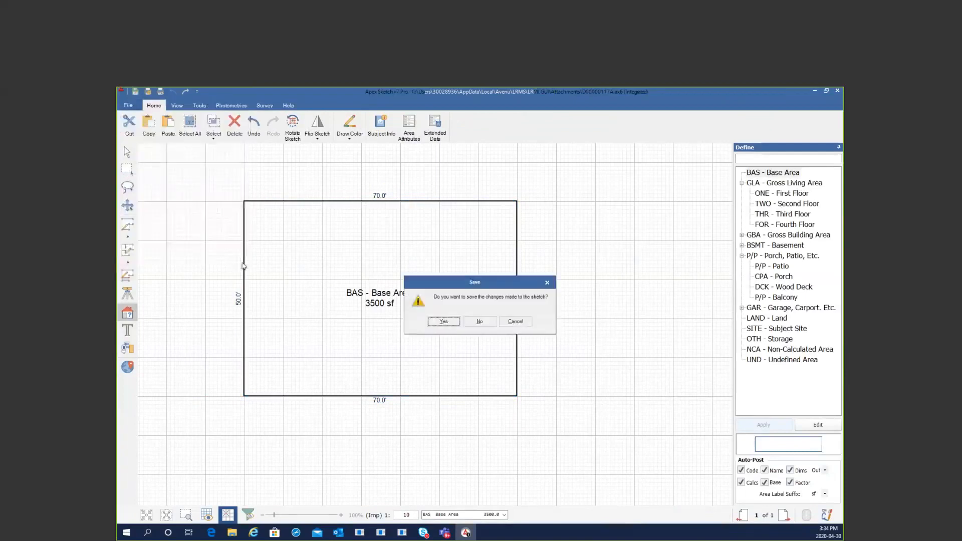
click(451, 321)
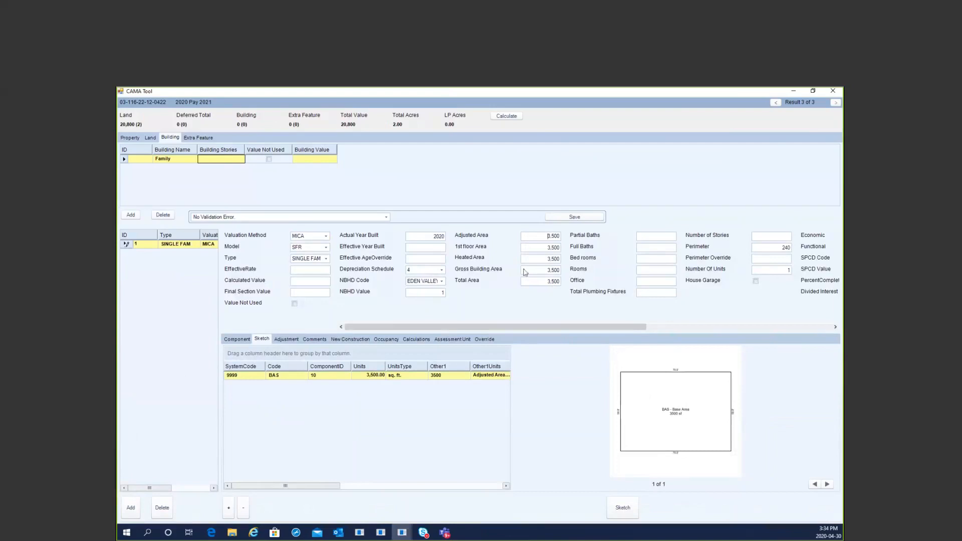
Step: Calculate the parcel's values and review the section's calculations, adjustments and comments
click(507, 116)
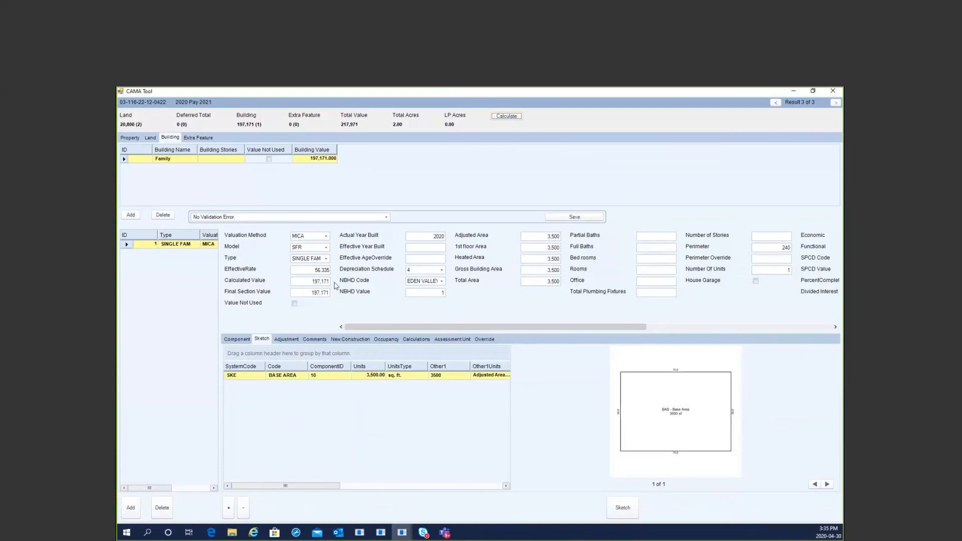
click(416, 340)
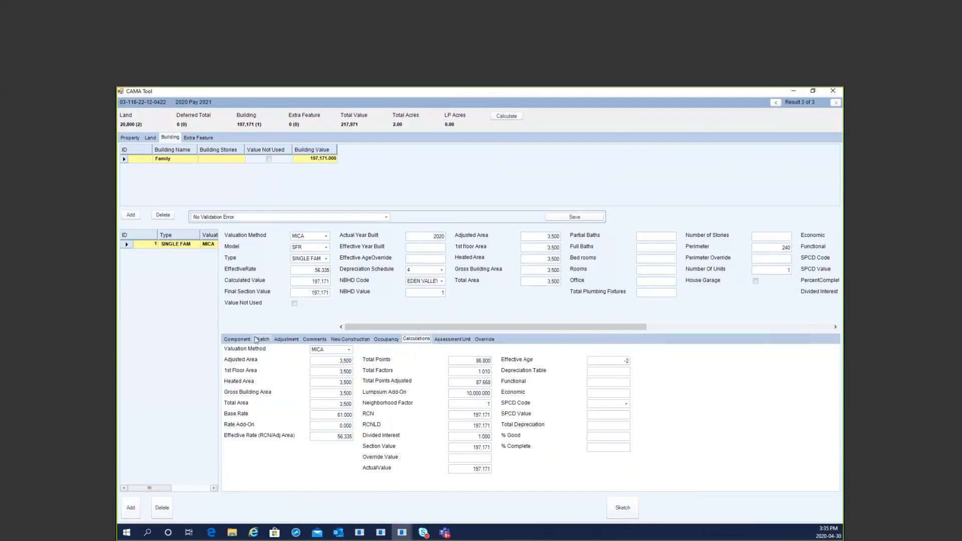
click(287, 340)
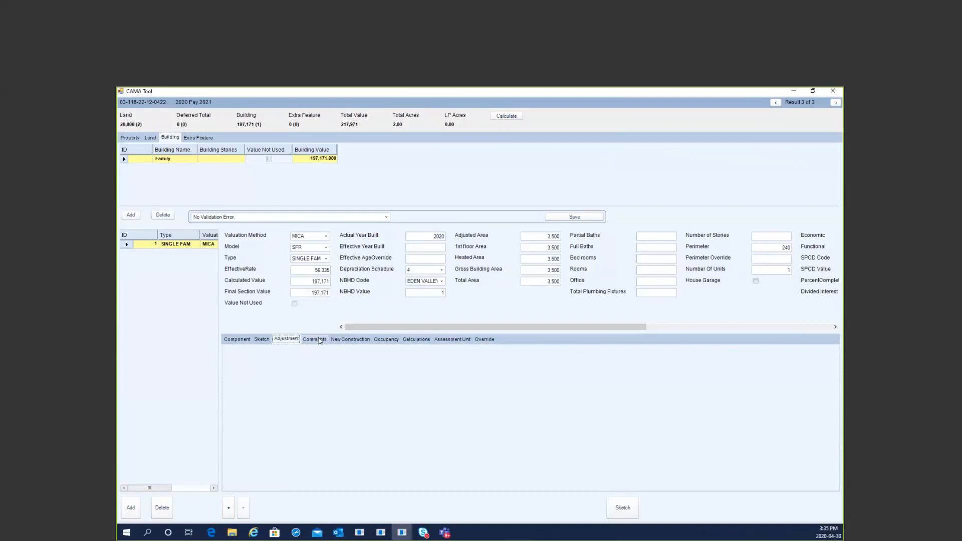
click(319, 340)
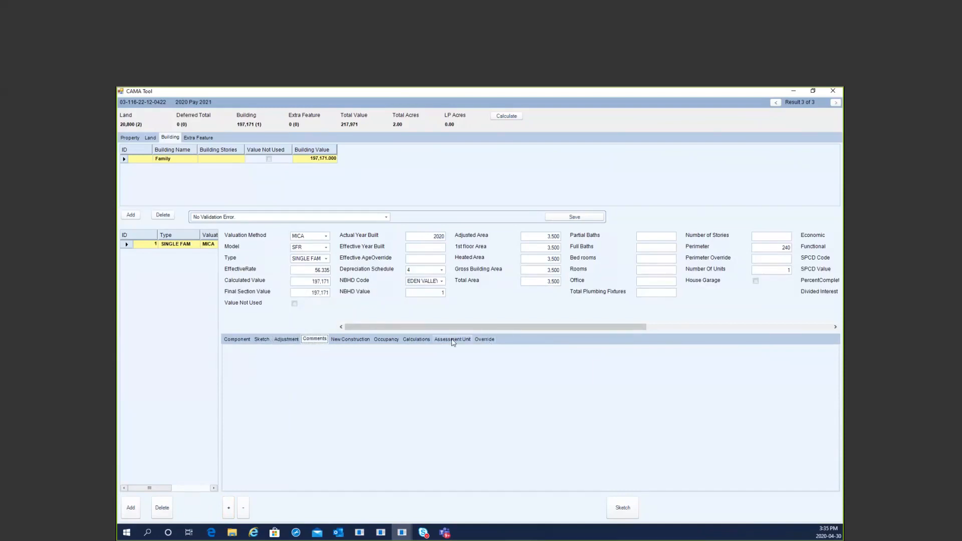
Step: Link the Residential assessment unit to the building section at 100 percent and save the parcel
click(453, 340)
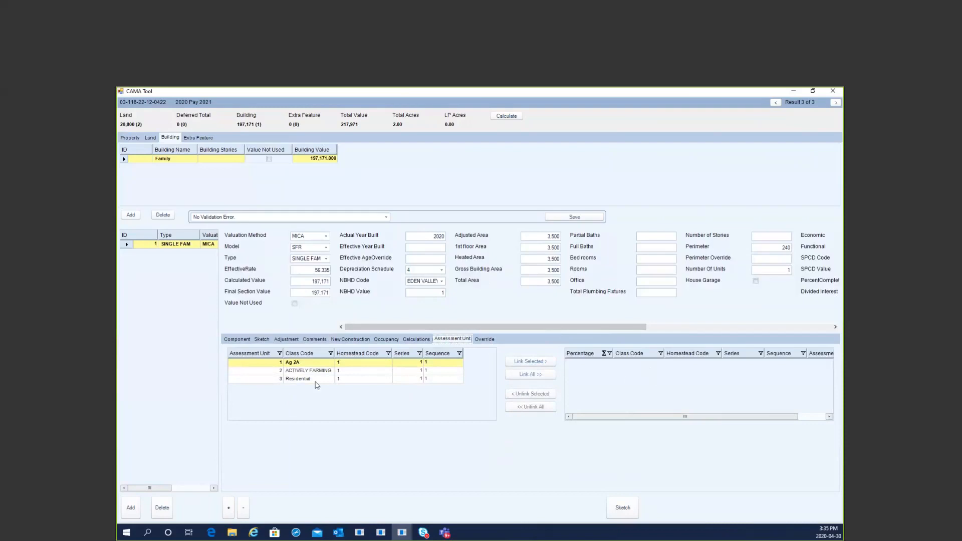
click(320, 382)
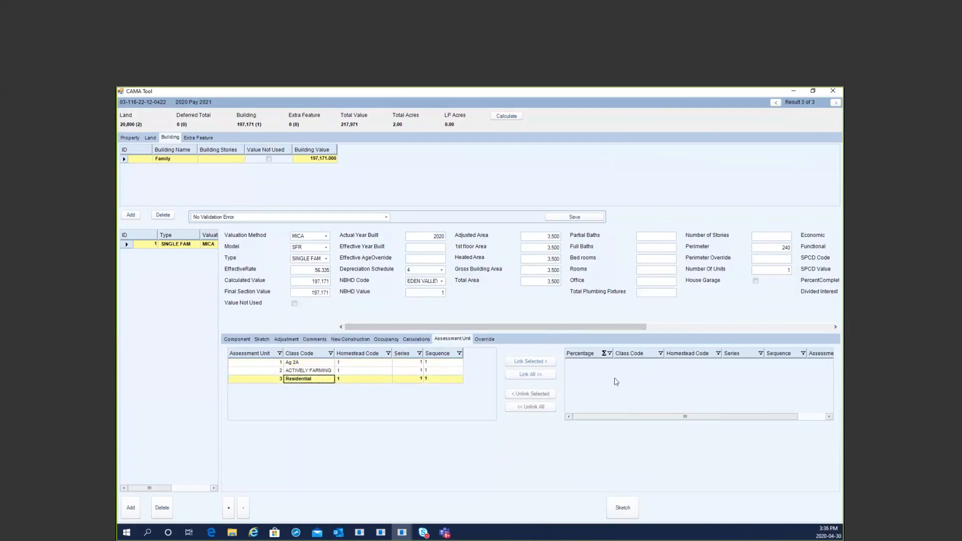
click(530, 362)
click(592, 363)
text(100)
click(635, 363)
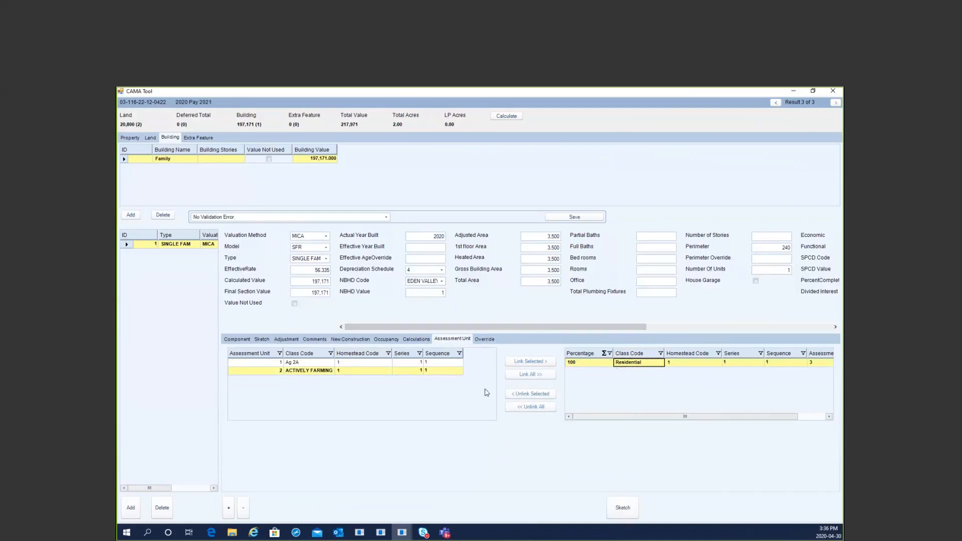
click(587, 215)
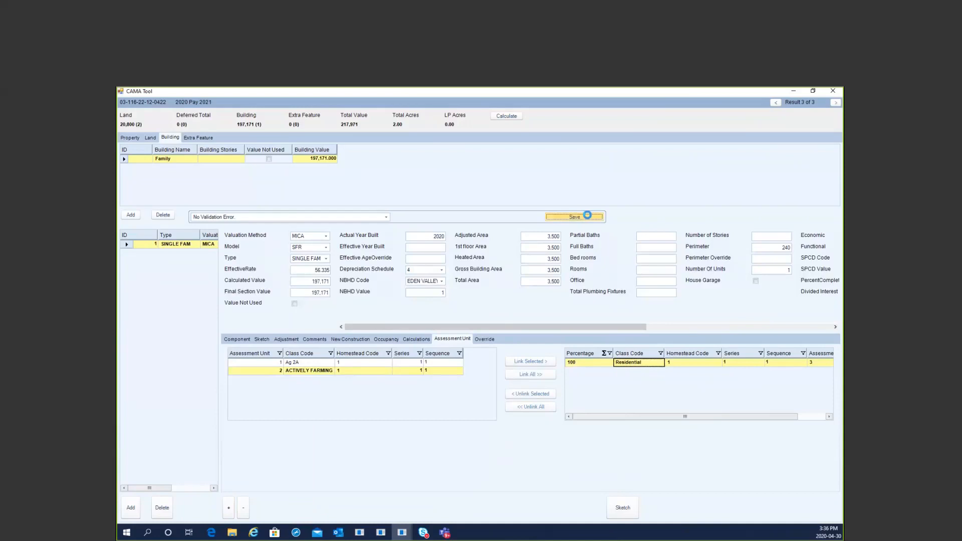